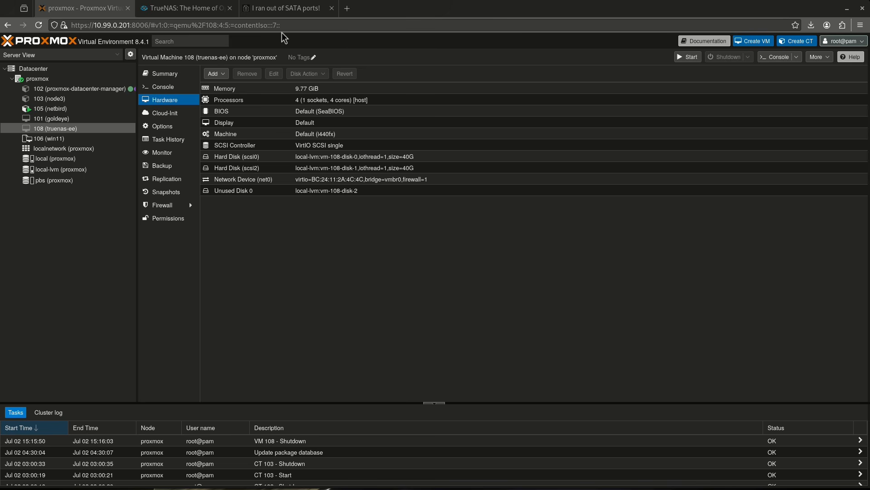
# - Read the blog article on SATA ports about the LSI 9211-8i HBA and the steps for buying and installing one
pyautogui.click(283, 8)
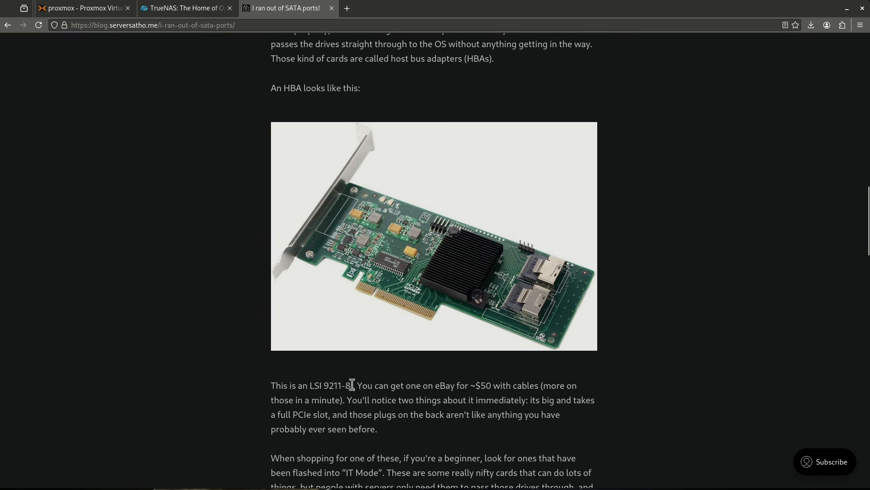
pyautogui.scroll(2, 461, 287)
pyautogui.scroll(-5, 462, 287)
pyautogui.scroll(-10, 462, 288)
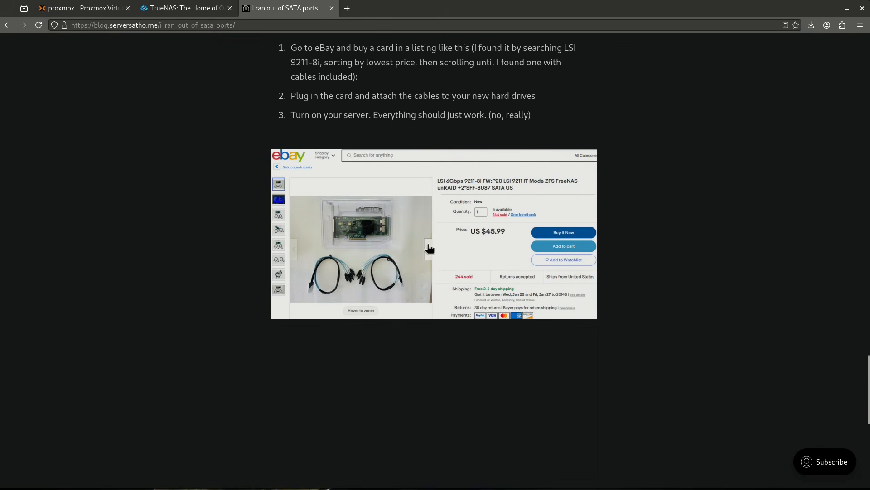
pyautogui.scroll(1, 448, 265)
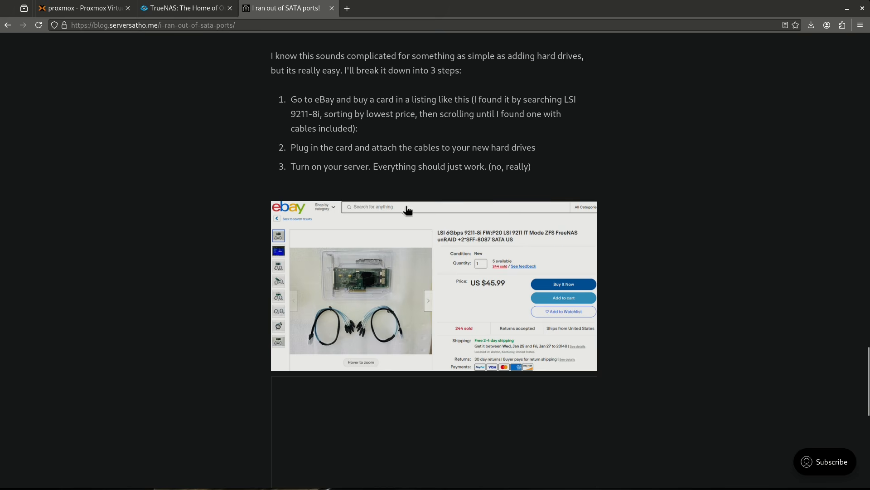
# - Return to Proxmox, view the options for adding a hard disk to VM 108 (truenas-ee), and close them without adding one
pyautogui.click(91, 15)
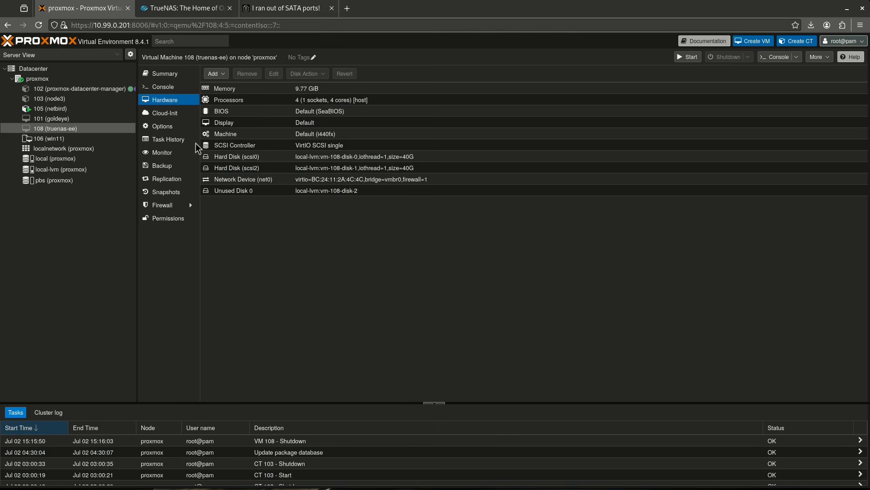
pyautogui.click(214, 74)
pyautogui.click(229, 86)
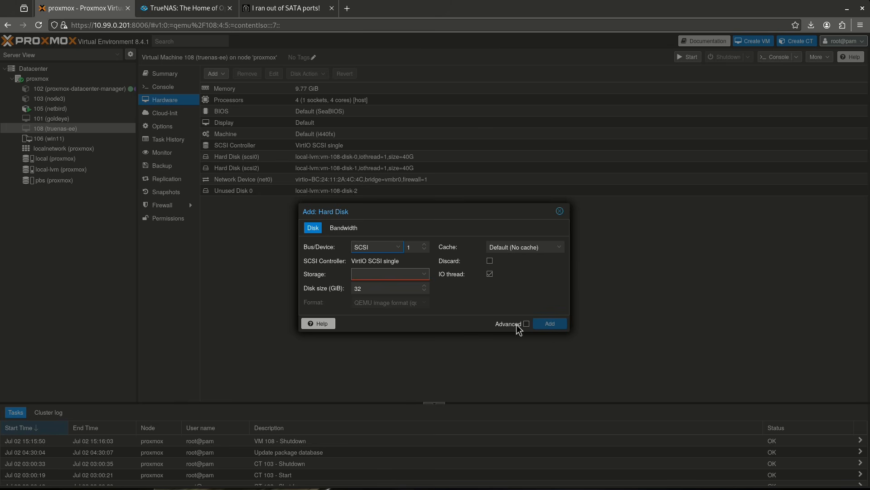
pyautogui.click(560, 211)
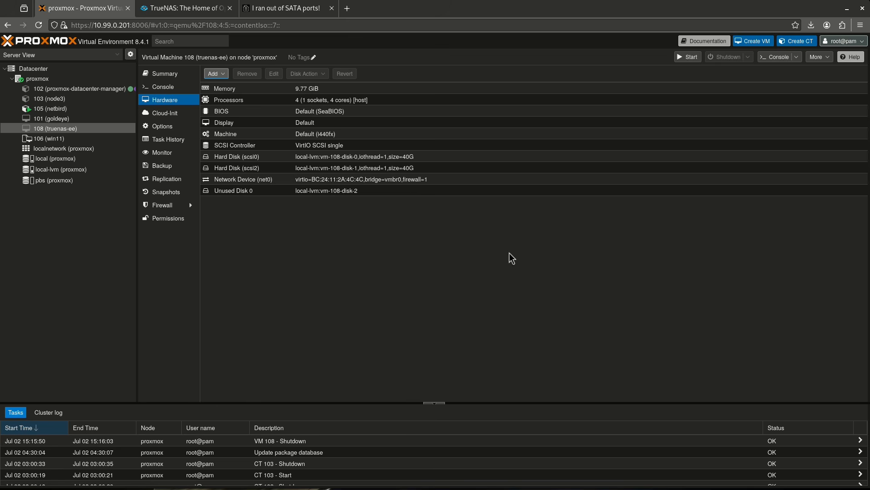
# - Revisit the HBA photo in the blog article and check the mapped devices offered when adding a PCI device to VM 108
pyautogui.click(301, 13)
pyautogui.scroll(15, 495, 334)
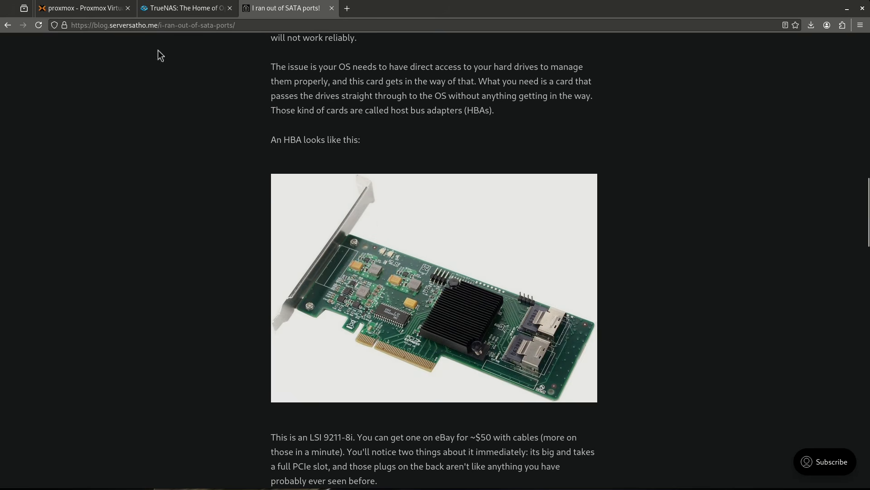
pyautogui.click(84, 8)
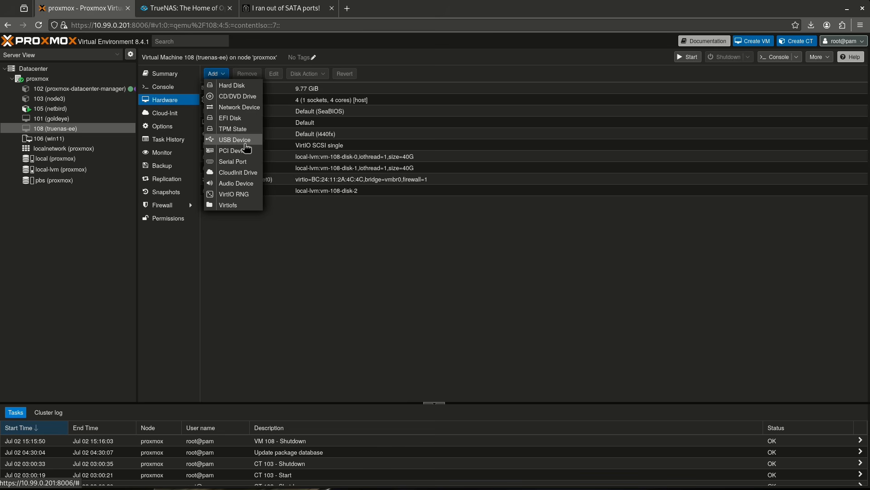
pyautogui.click(244, 155)
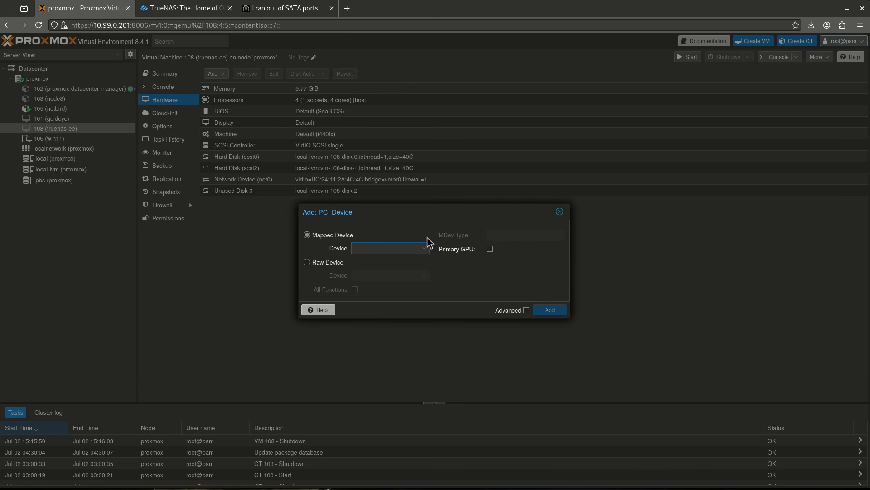
pyautogui.click(424, 249)
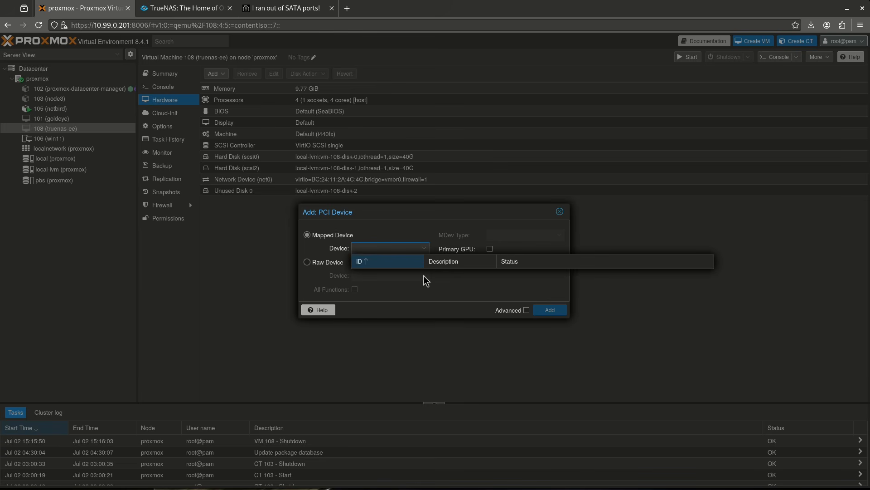
pyautogui.click(423, 276)
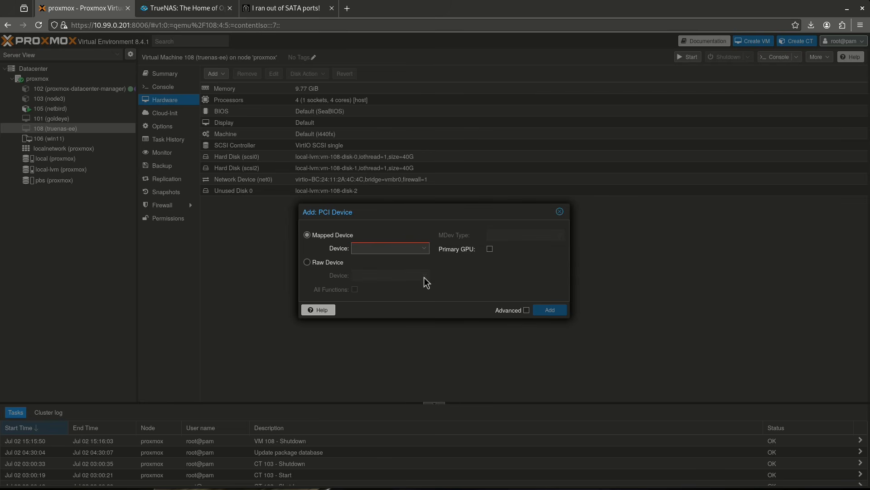
pyautogui.click(559, 212)
# - On the TrueNAS website, skip the sign-up for the Community Edition download and copy the stable TrueNAS 25.04.1 download link
pyautogui.hotkey('ctrl', 'Tab')
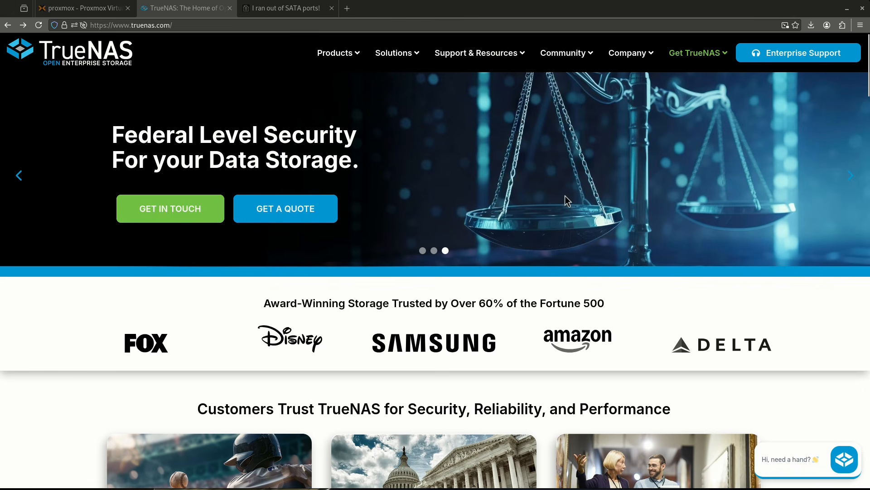
pyautogui.moveTo(715, 52)
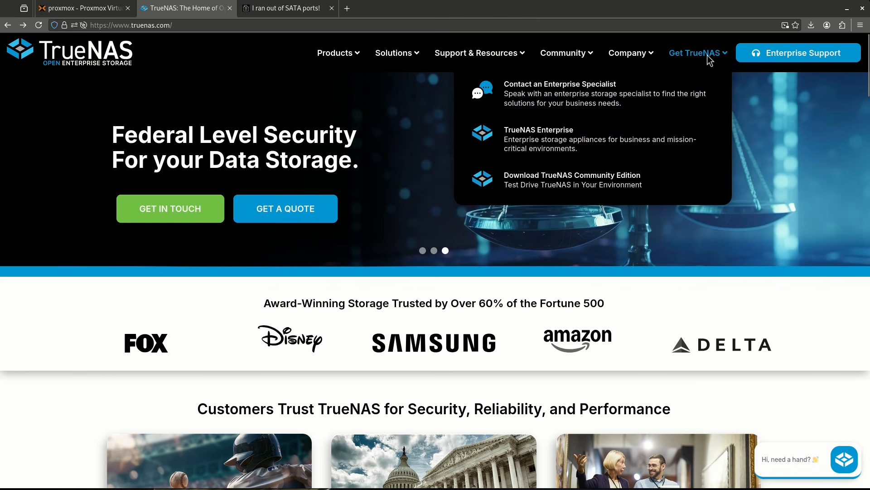
pyautogui.click(561, 185)
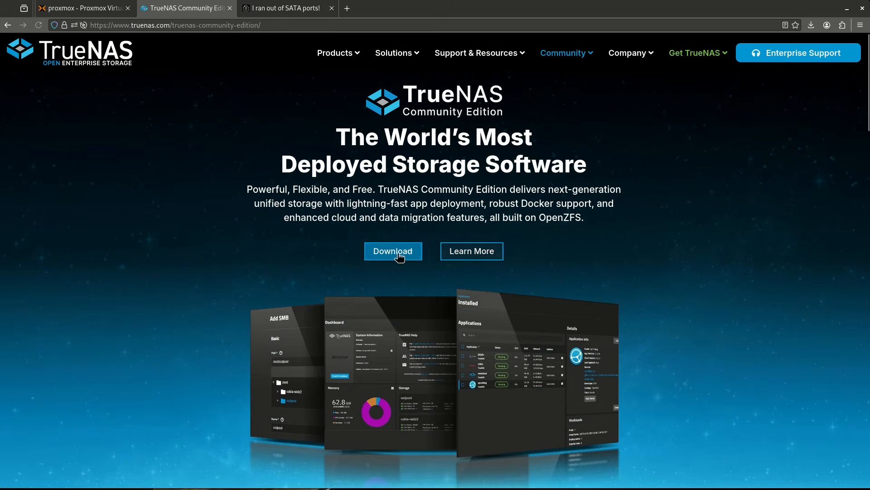
pyautogui.click(400, 257)
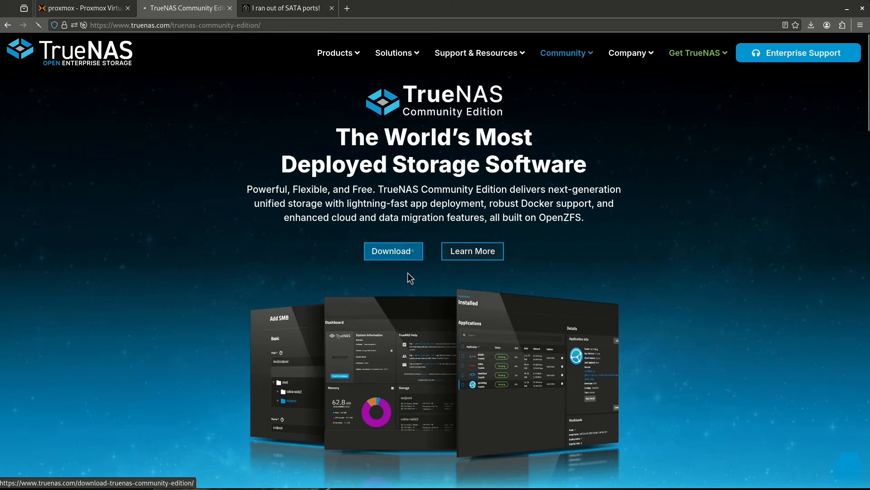
pyautogui.scroll(-4, 628, 434)
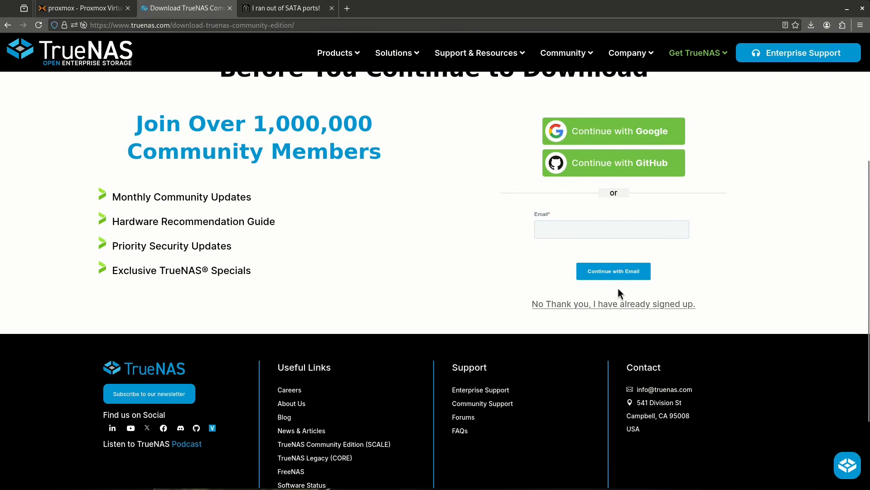
pyautogui.click(610, 305)
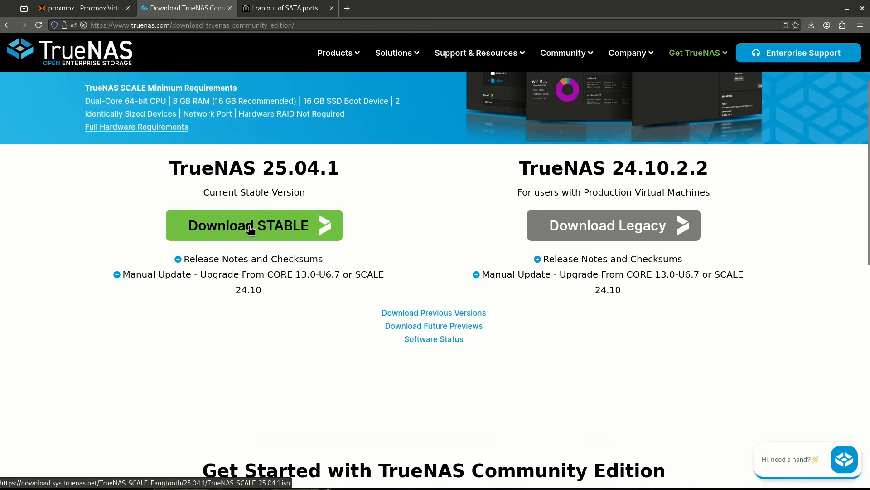
pyautogui.rightClick(251, 229)
pyautogui.click(303, 325)
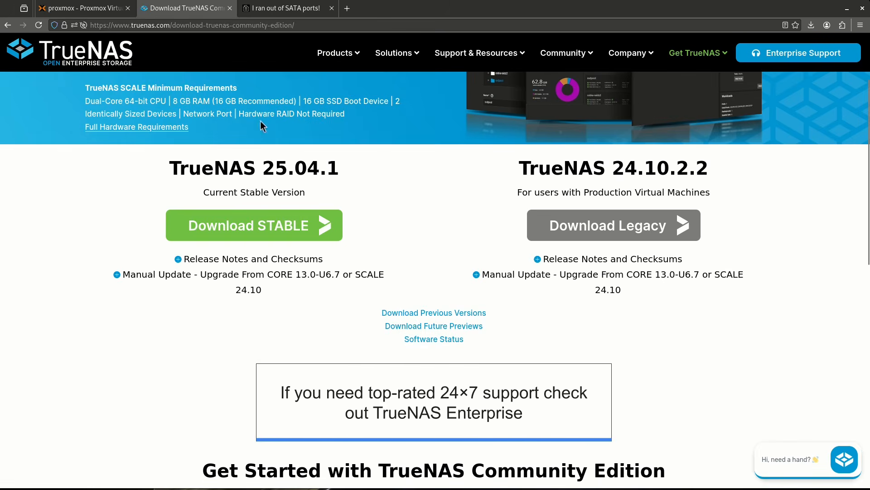
pyautogui.click(105, 15)
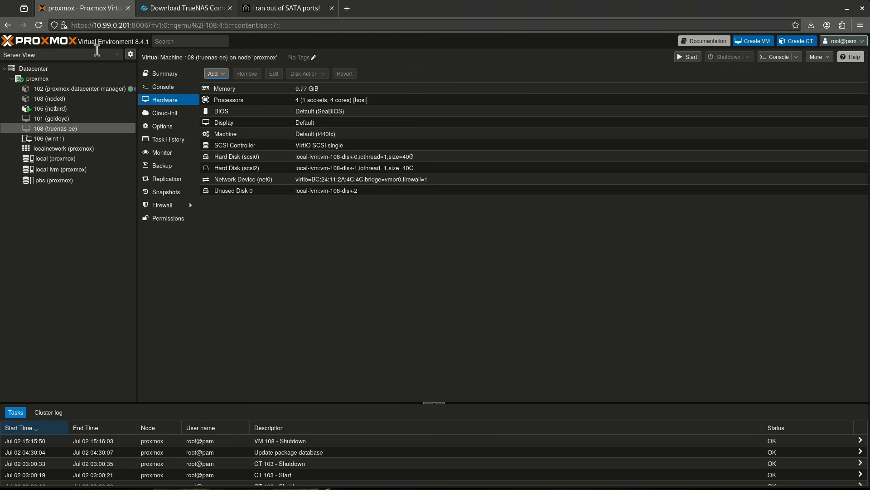
pyautogui.click(69, 158)
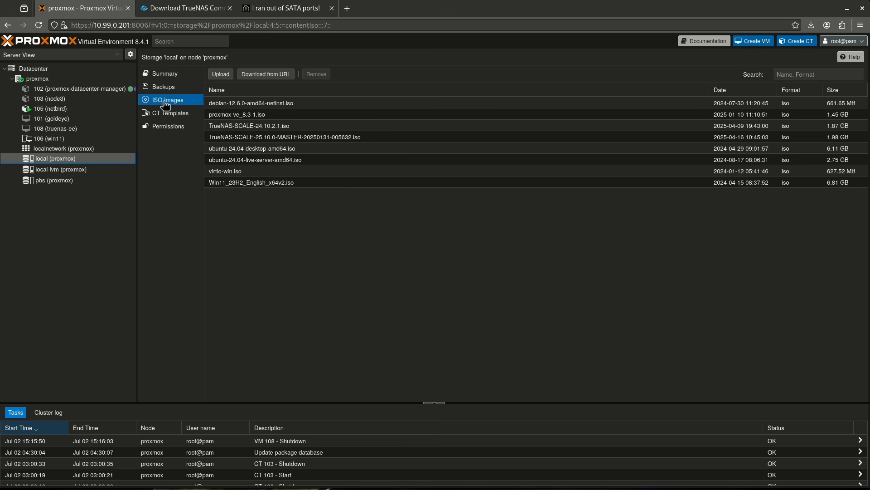
pyautogui.click(268, 74)
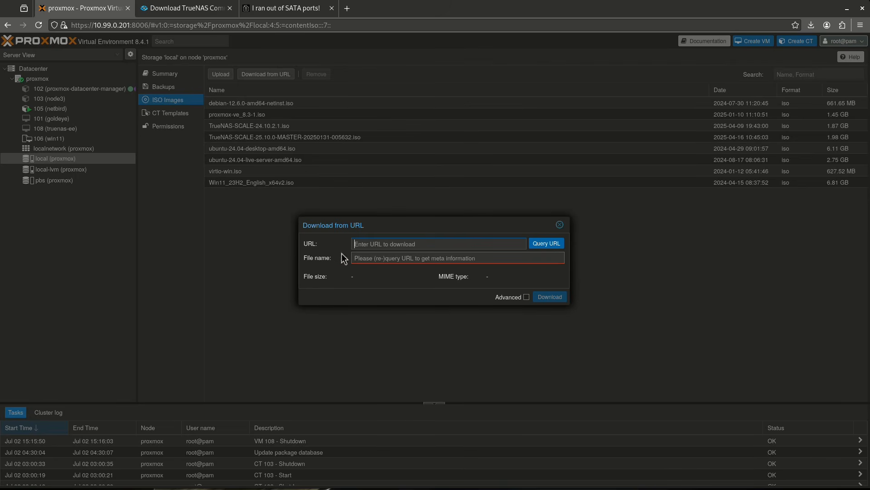
pyautogui.write('https://download.sys.truenas.net/TrueNAS-SCALE-Fangtooth/25.04.1/TrueNAS-SCALE-25.04.1.iso')
pyautogui.click(542, 244)
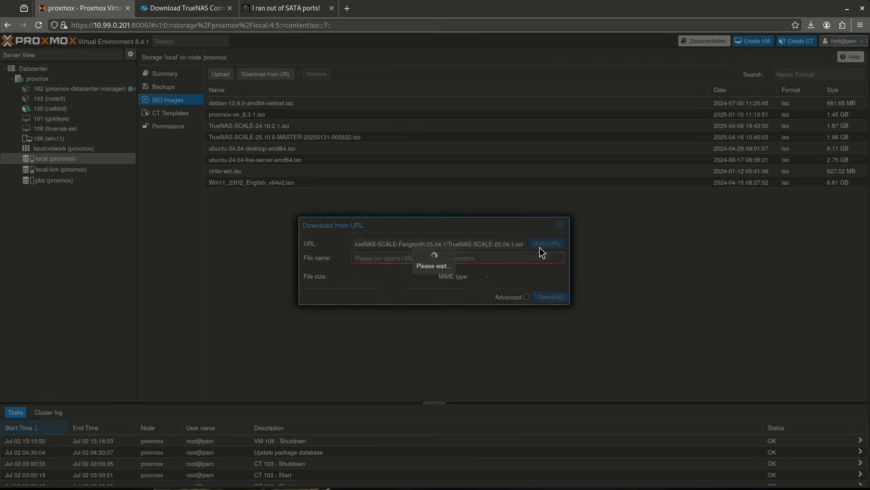
pyautogui.click(550, 296)
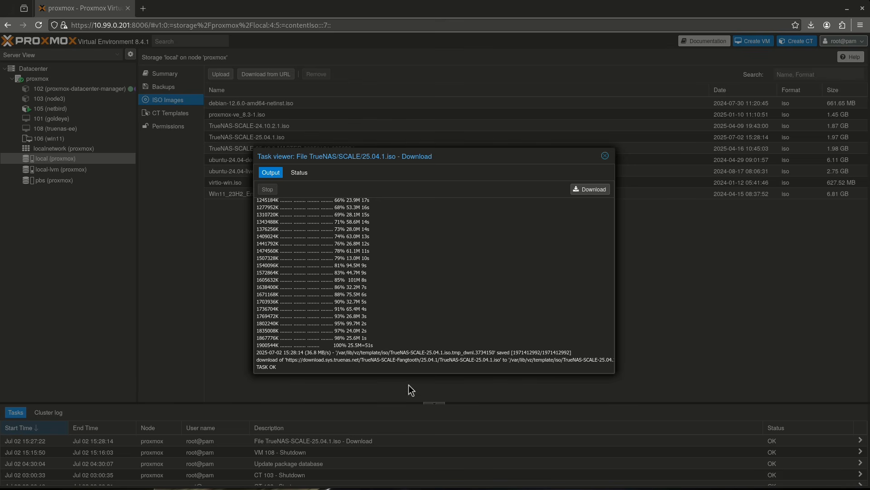
pyautogui.moveTo(278, 366); pyautogui.dragTo(257, 368)
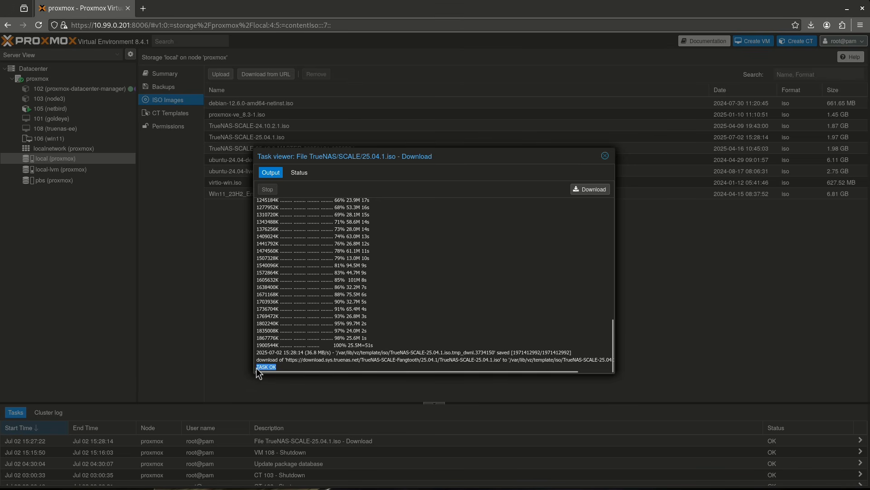
pyautogui.click(605, 155)
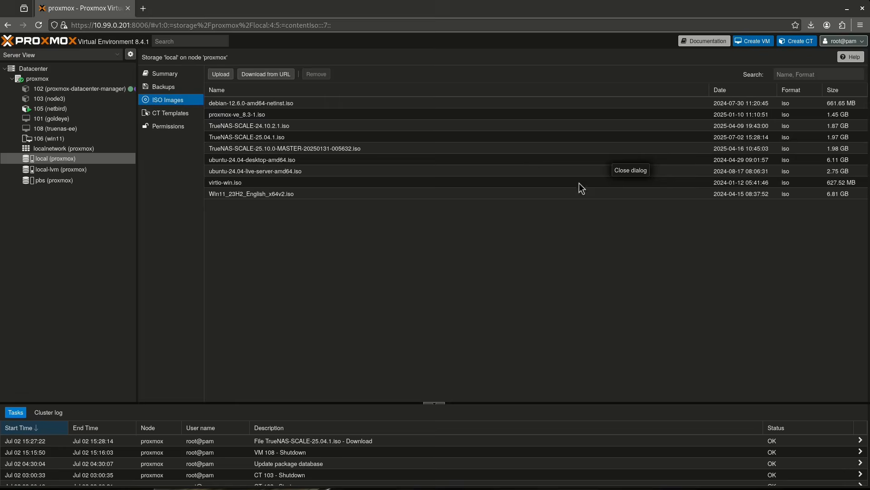
pyautogui.click(651, 137)
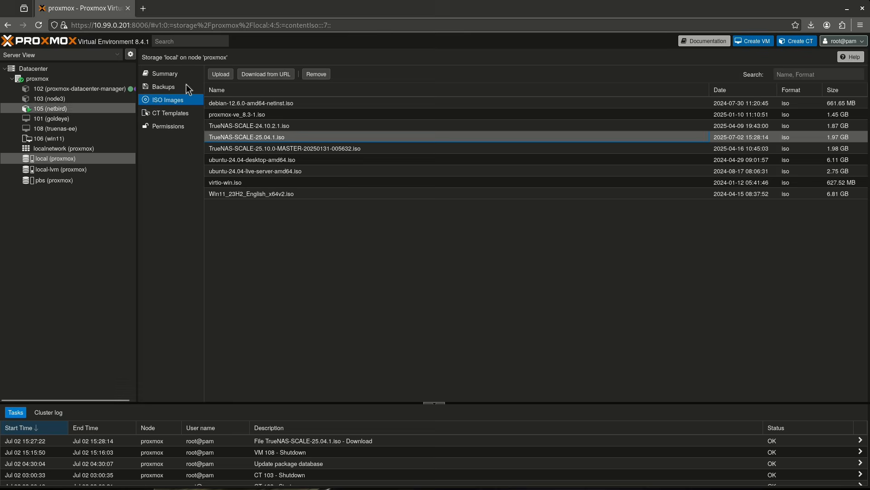
# - Start creating a virtual machine named truenas-test and choose the TrueNAS SCALE ISO from local storage as its installation image
pyautogui.click(753, 41)
pyautogui.write('truenas-test')
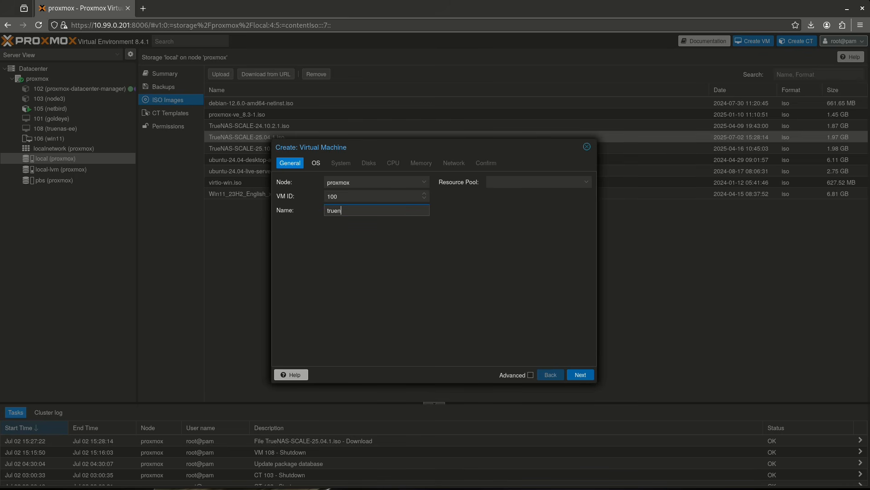
pyautogui.click(577, 383)
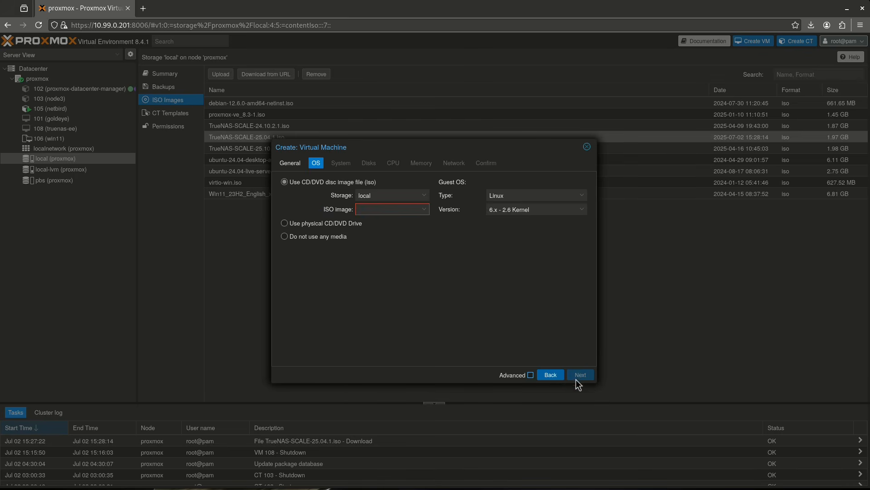
pyautogui.click(425, 210)
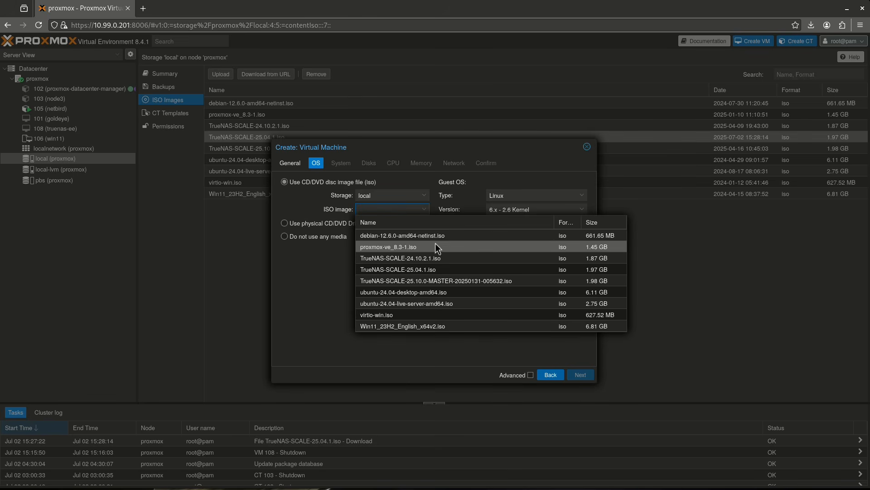
pyautogui.click(443, 258)
pyautogui.click(580, 374)
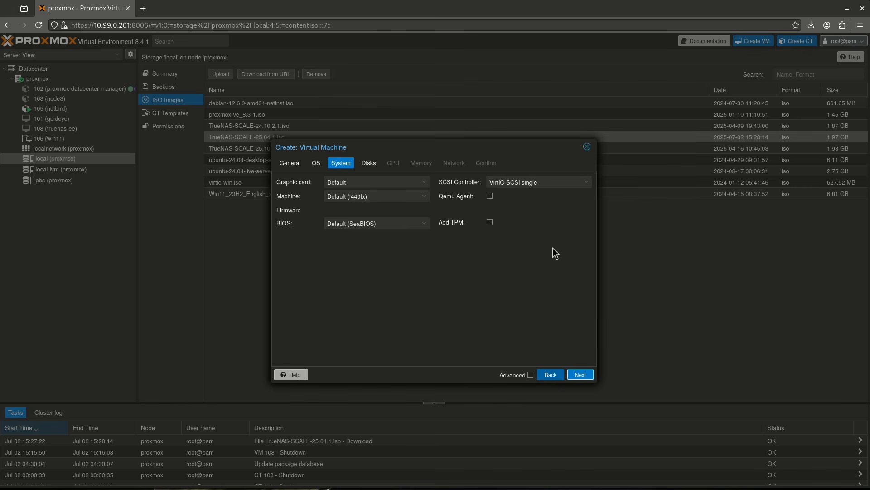
# - Keep the default system settings and set the new virtual machine's disk size to 16 GiB
pyautogui.click(580, 374)
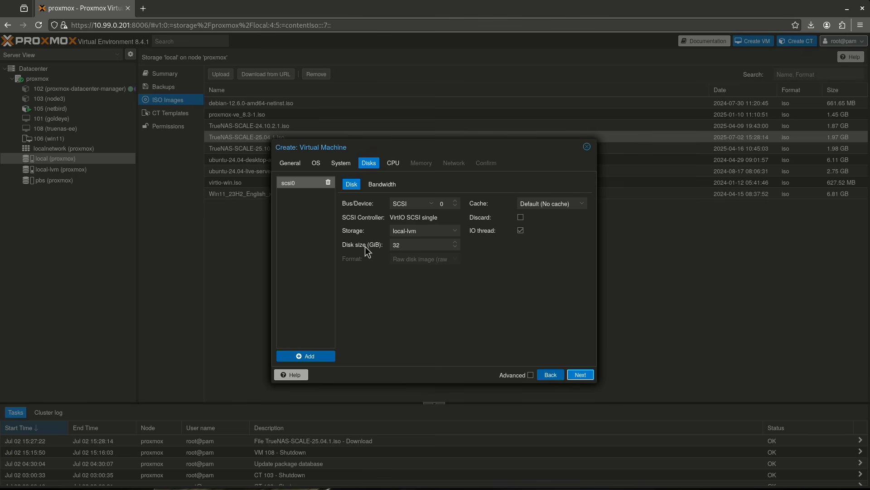
pyautogui.doubleClick(405, 245)
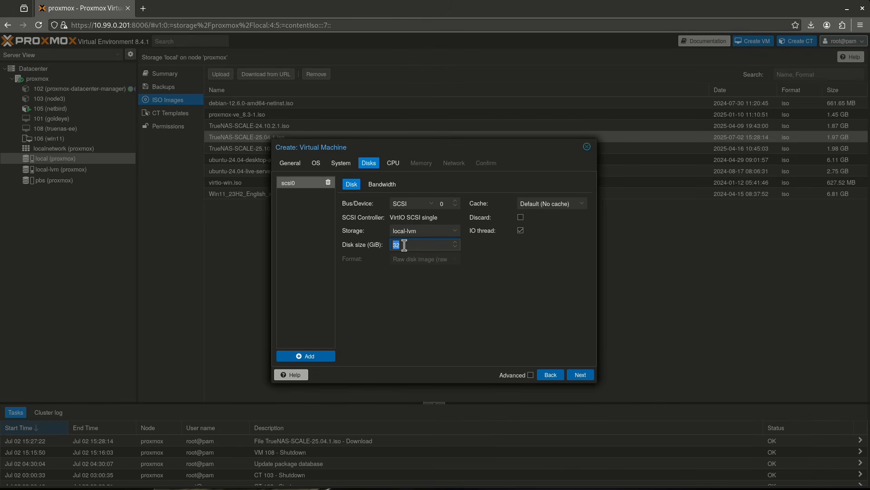
pyautogui.write('16')
pyautogui.click(580, 375)
# - Give the new virtual machine 4 CPU cores and set its CPU type to host
pyautogui.doubleClick(347, 183)
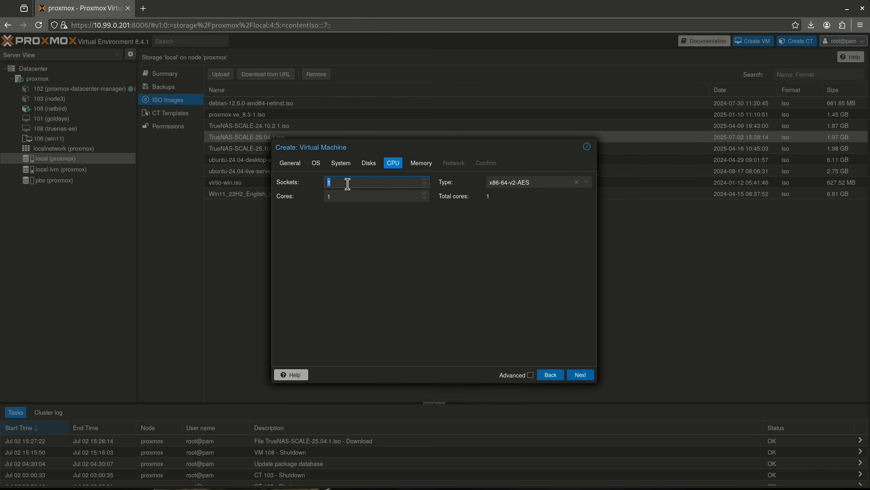
pyautogui.press('Tab')
pyautogui.write('4')
pyautogui.press('Tab')
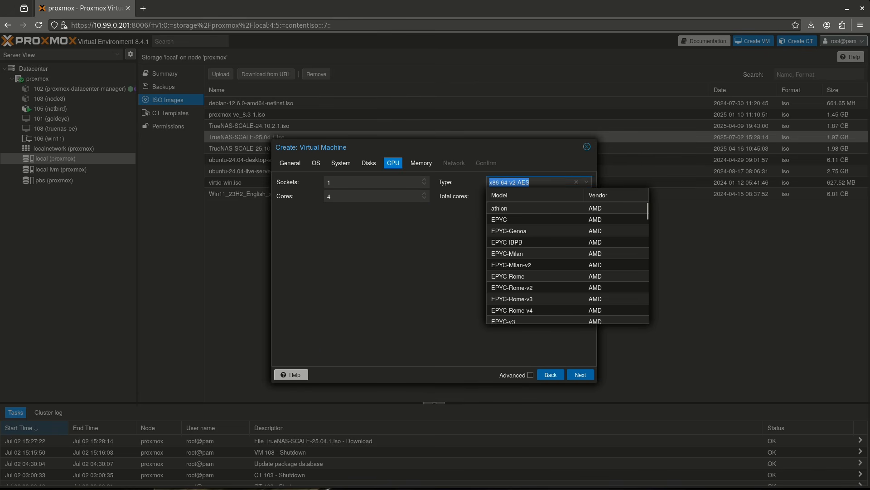
pyautogui.write('hostr')
pyautogui.press('BackSpace')
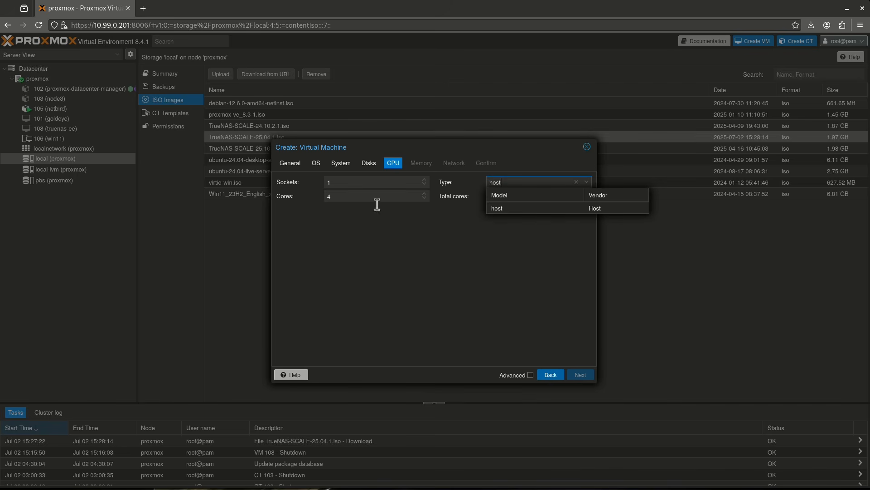
pyautogui.click(511, 211)
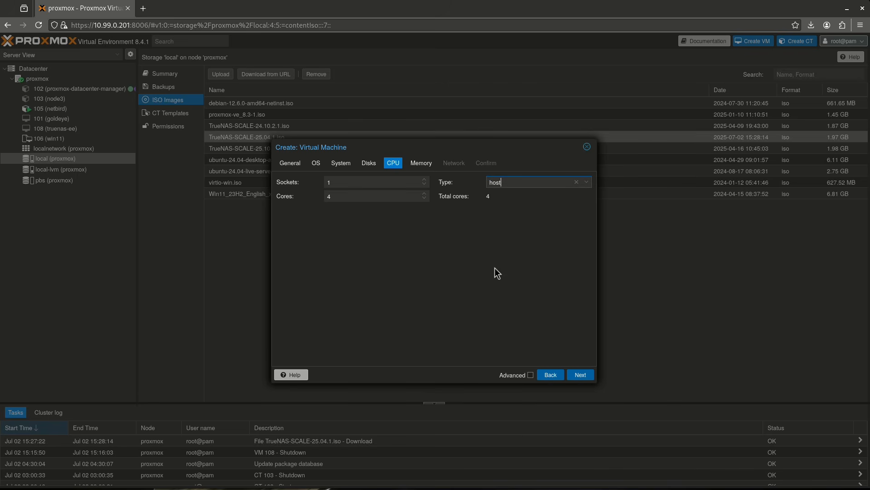
# - Set the memory to 10000 MiB, keep the default network settings and finish creating the virtual machine
pyautogui.click(585, 374)
pyautogui.doubleClick(381, 184)
pyautogui.write('1')
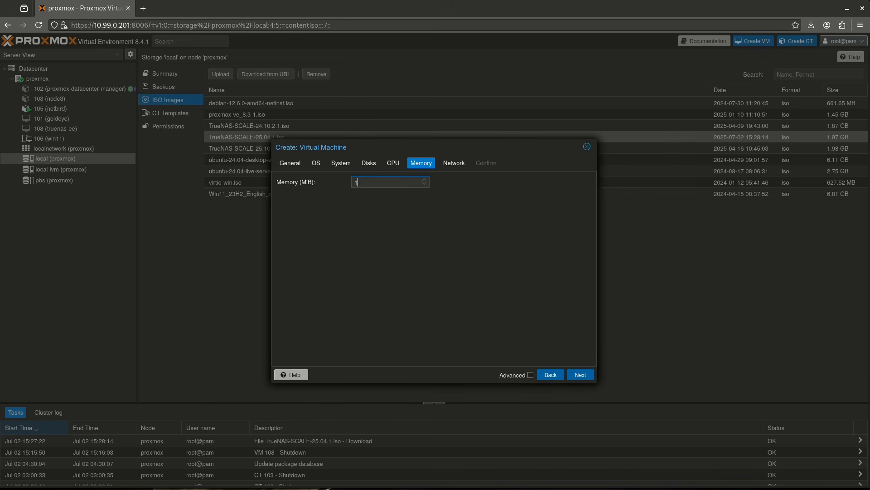
pyautogui.write('0000')
pyautogui.press('Return')
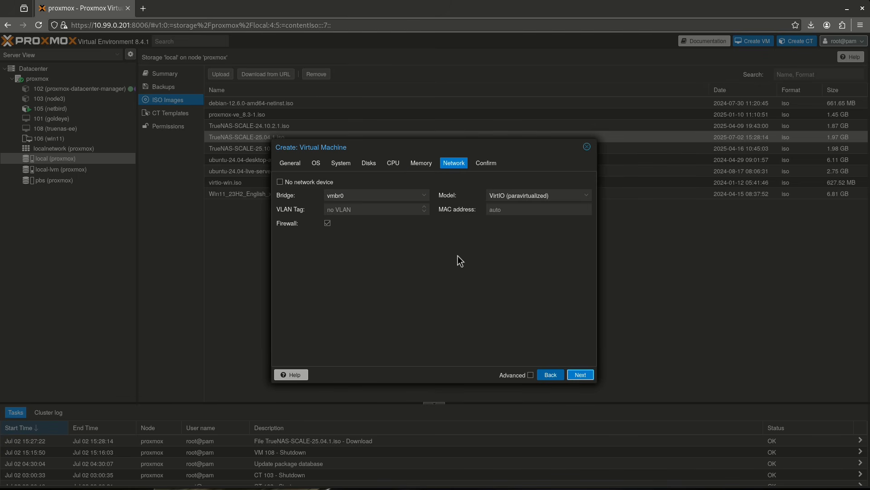
pyautogui.click(585, 378)
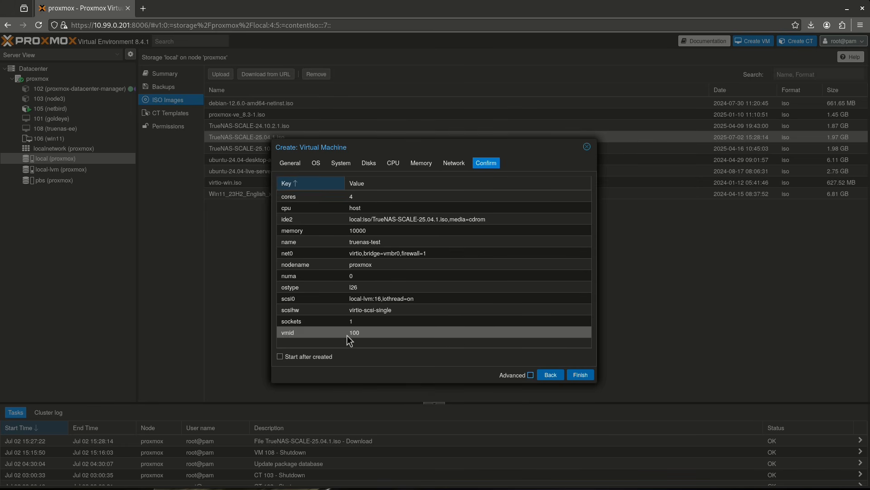
pyautogui.click(585, 375)
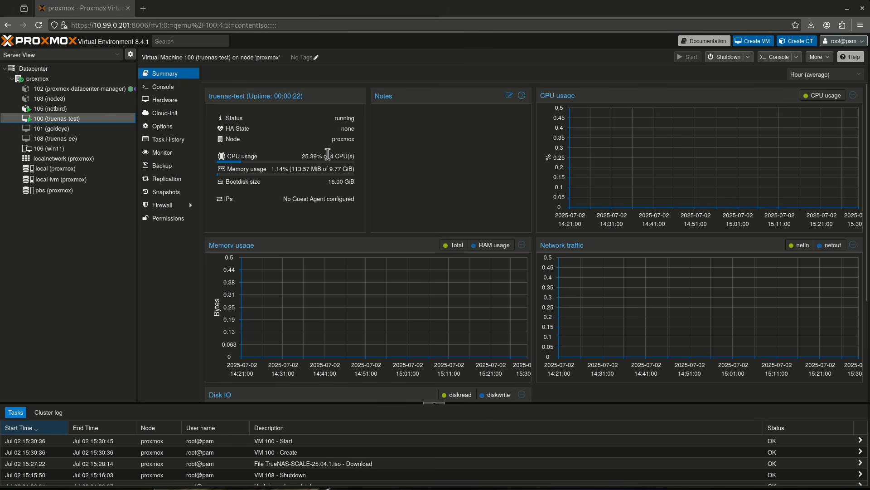
# - Review the VM's resource summary, then start installing TrueNAS from its console onto the disk sda, accepting that its data is erased
pyautogui.moveTo(327, 156); pyautogui.dragTo(352, 168)
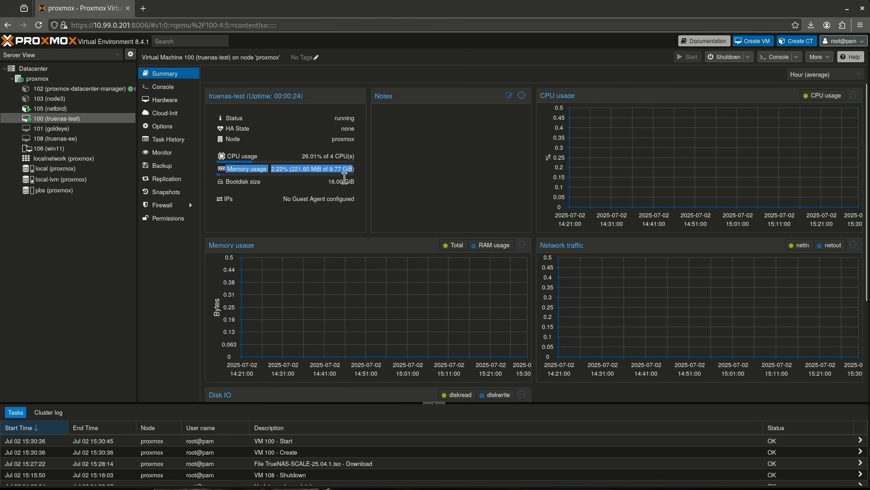
pyautogui.tripleClick(338, 182)
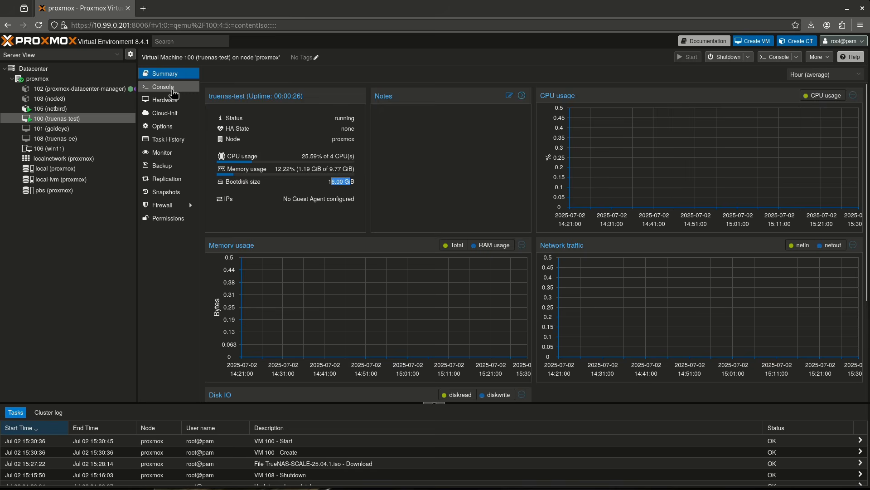
pyautogui.click(164, 87)
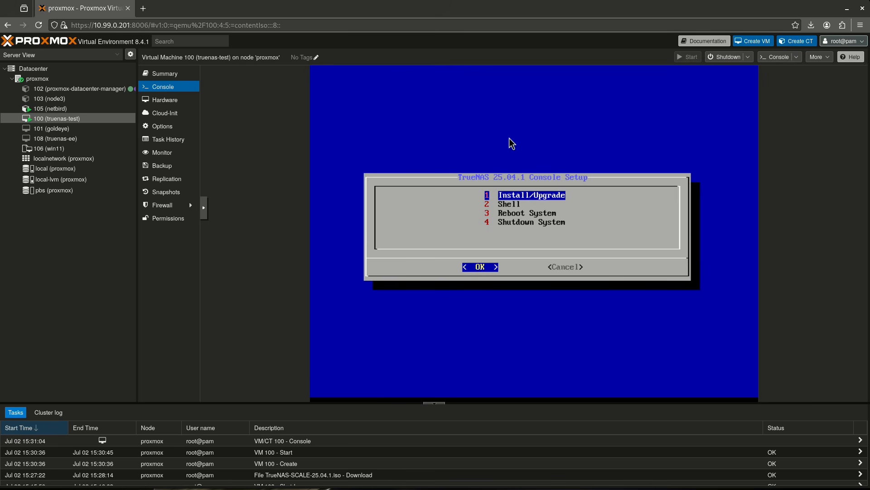
pyautogui.press('Return')
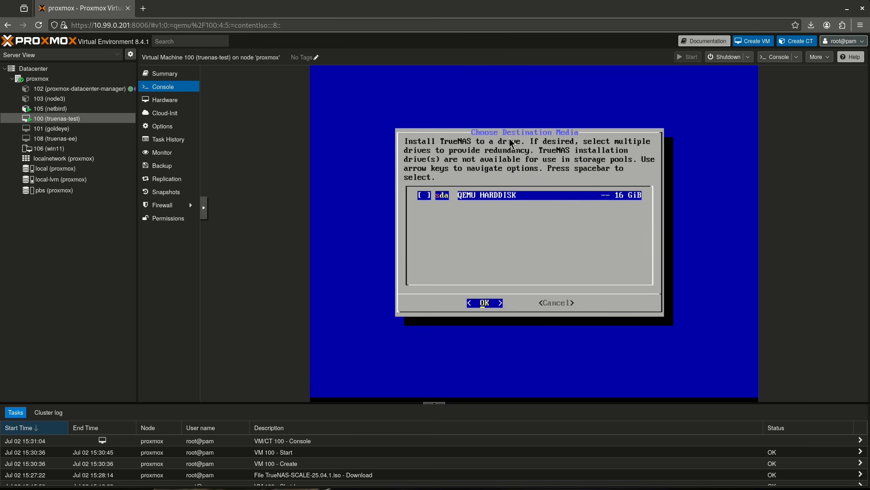
pyautogui.press('space')
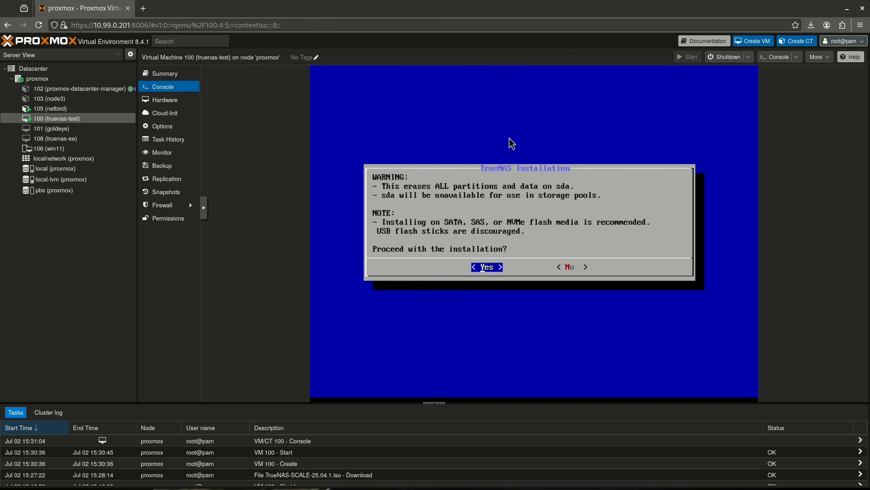
pyautogui.press('Return')
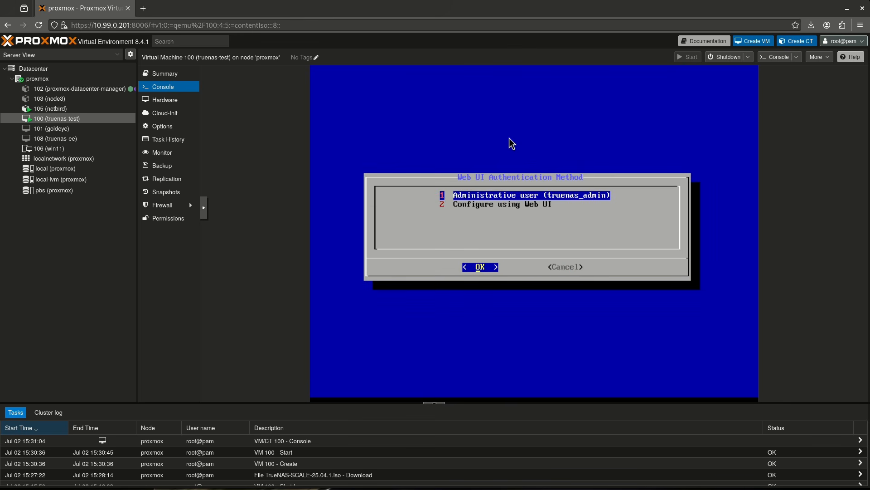
# - Choose the administrative user truenas_admin for web UI authentication, enter and confirm its password, and decline EFI boot
pyautogui.press('Return')
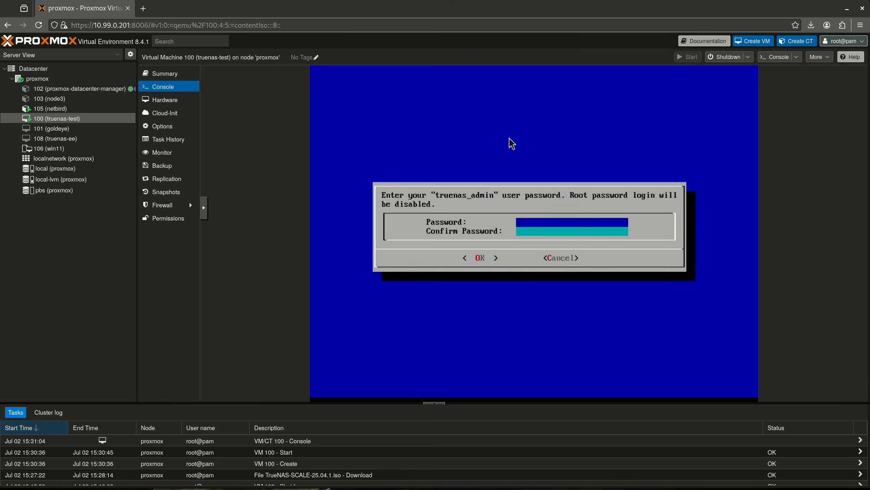
pyautogui.write('****')
pyautogui.press('Down')
pyautogui.write('****')
pyautogui.press('Return')
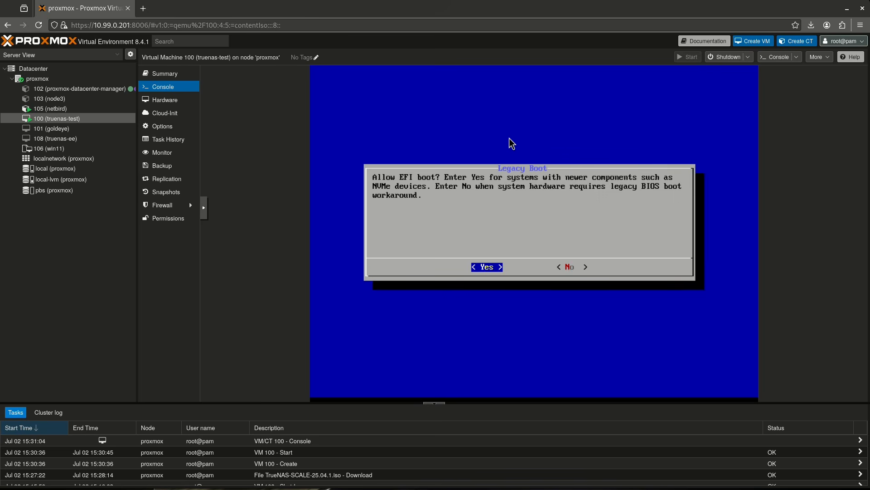
pyautogui.press('Right')
pyautogui.press('Return')
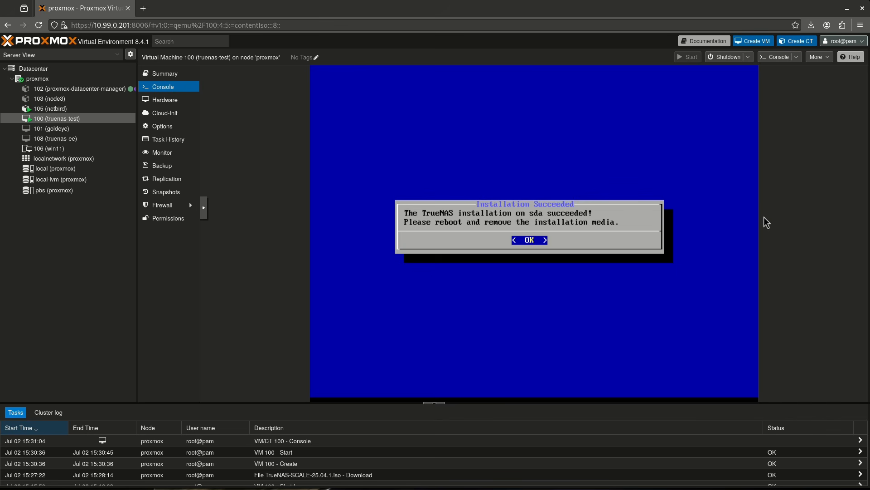
# - Close the installation message and shut down the system from the TrueNAS Console Setup
pyautogui.press('Return')
pyautogui.press('Down')
pyautogui.press('Down')
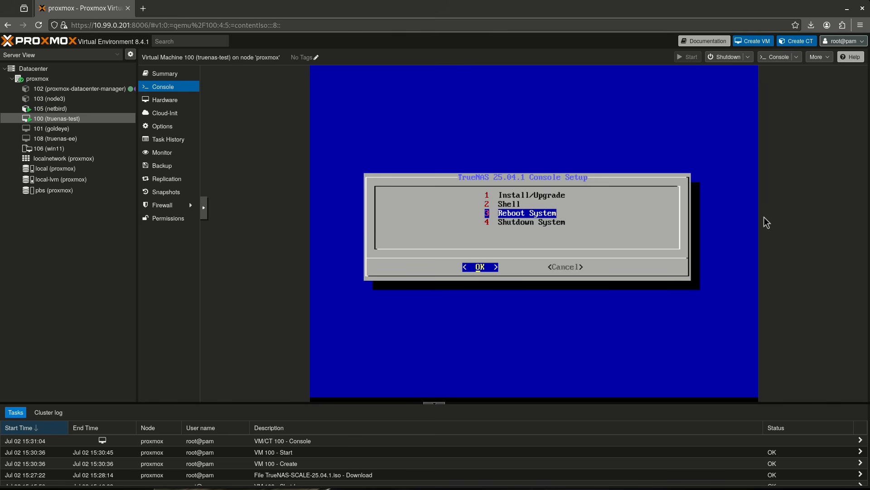
pyautogui.press('Down')
pyautogui.press('Return')
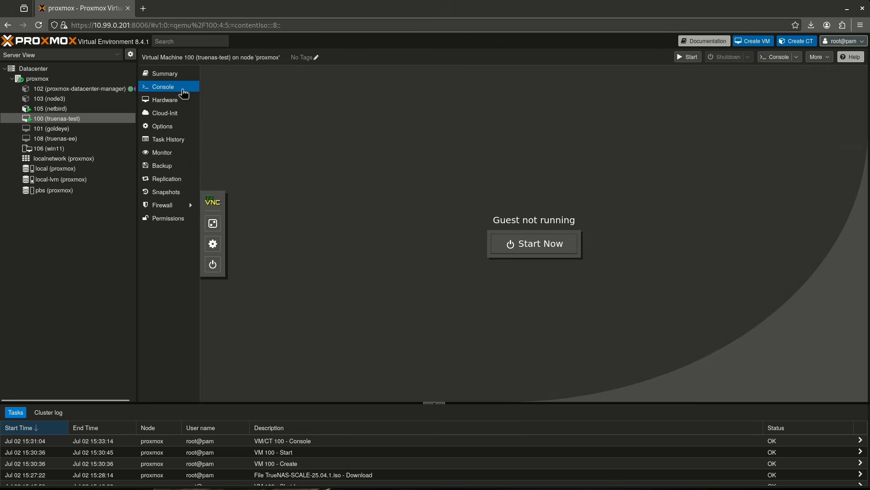
# - Remove the CD/DVD drive holding the TrueNAS ISO from the virtual machine's hardware
pyautogui.click(181, 100)
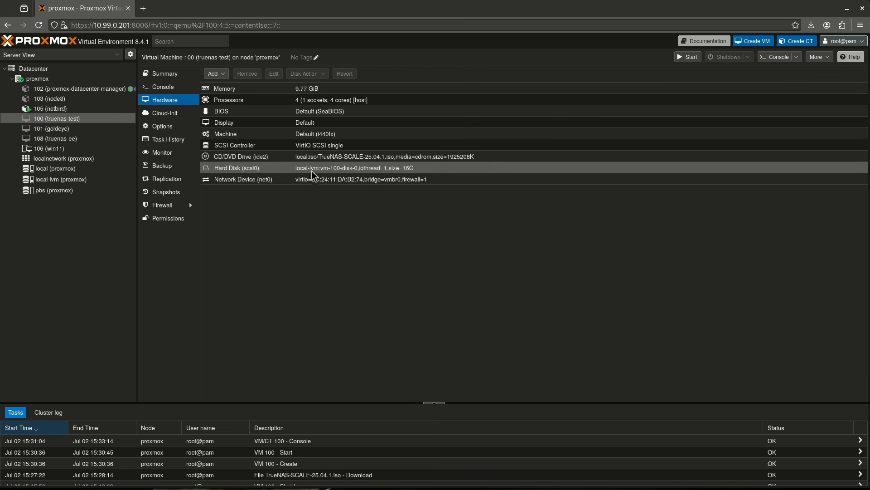
pyautogui.click(279, 157)
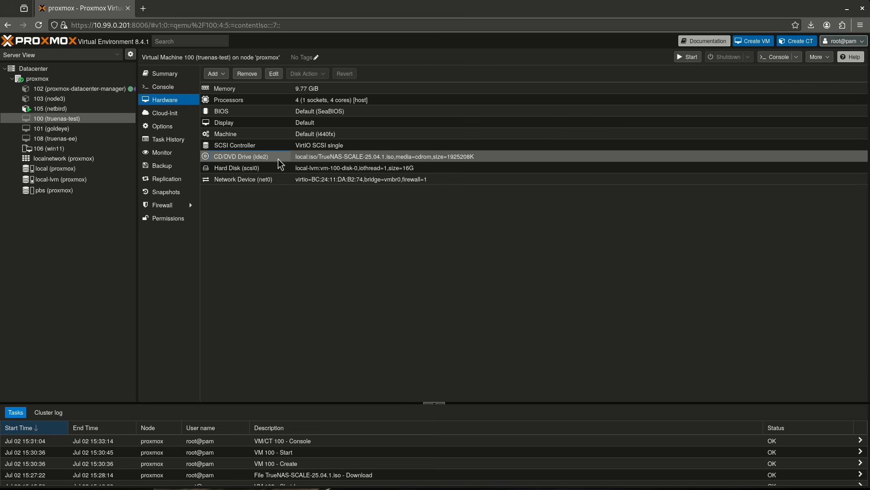
pyautogui.click(247, 73)
pyautogui.click(415, 281)
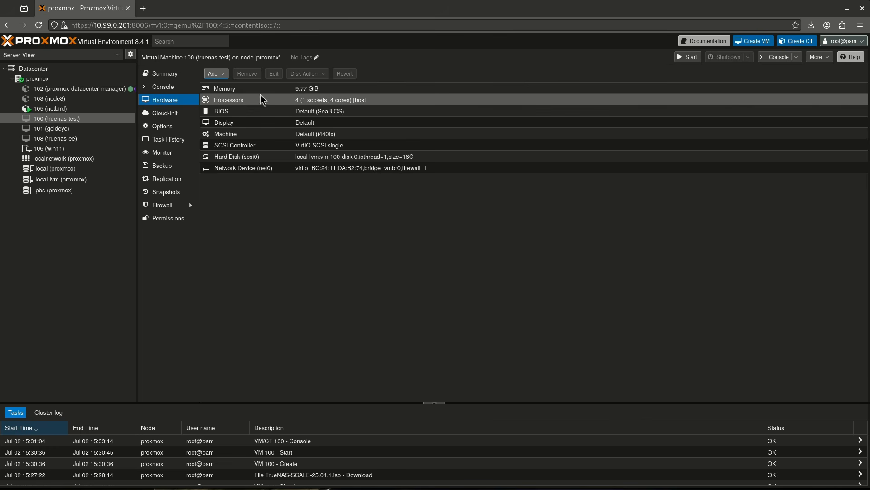
# - Start the virtual machine and boot TrueNAS Scale GNU/Linux 25.04.1 from its console
pyautogui.click(691, 57)
pyautogui.click(163, 87)
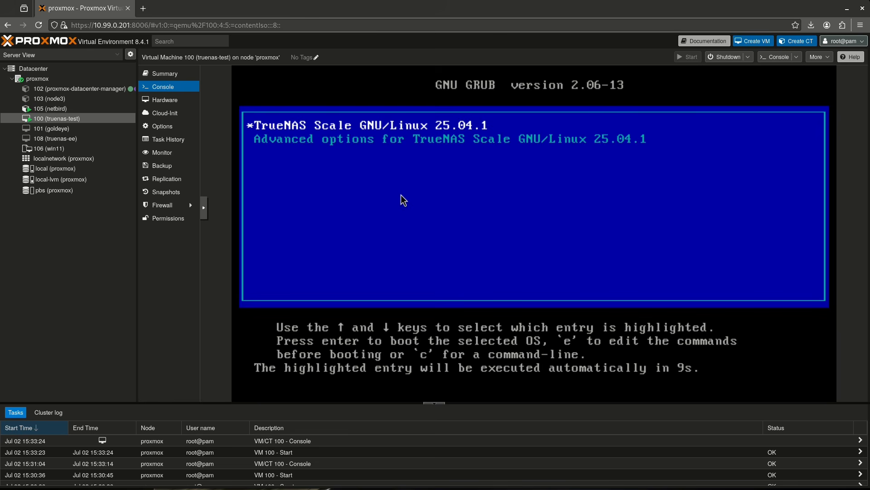
pyautogui.press('Return')
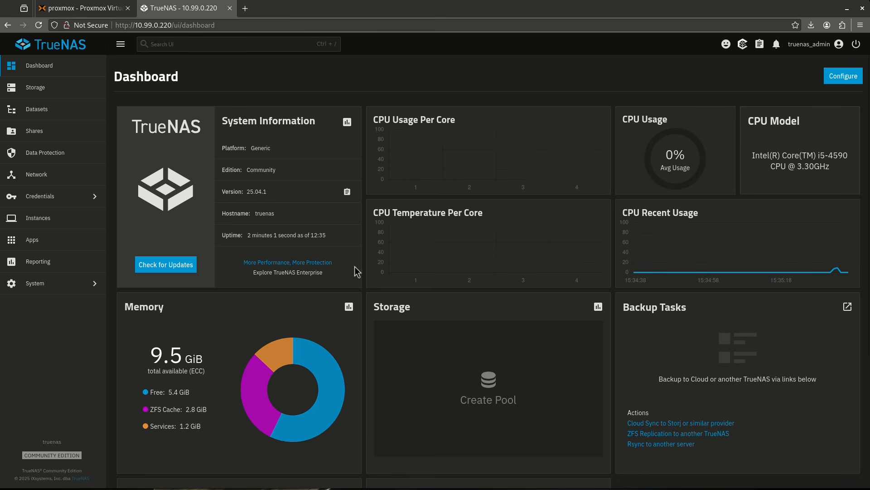
# - Look through the Storage, Datasets, Apps and Dashboard pages of the TrueNAS web interface, ending on Storage
pyautogui.click(68, 89)
pyautogui.click(72, 109)
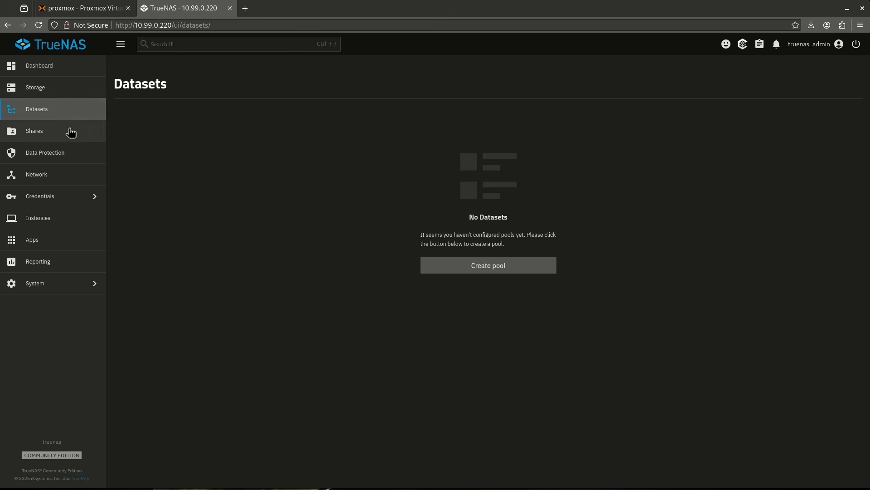
pyautogui.click(70, 237)
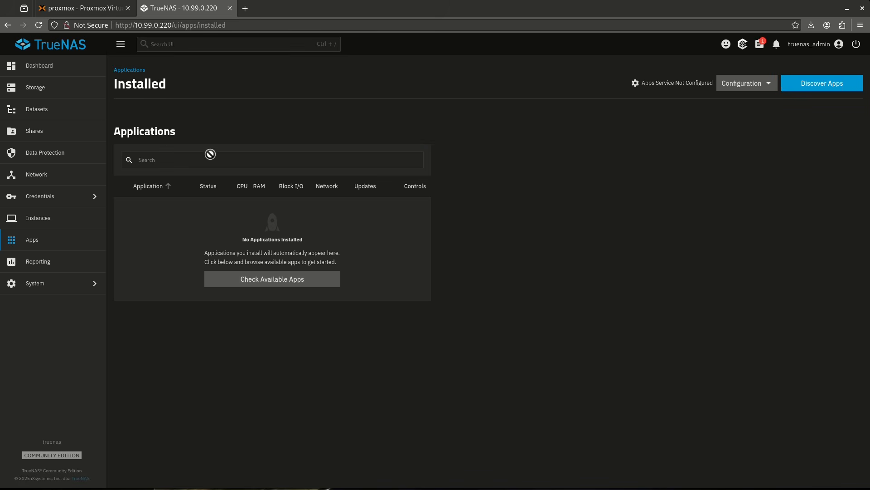
pyautogui.click(61, 67)
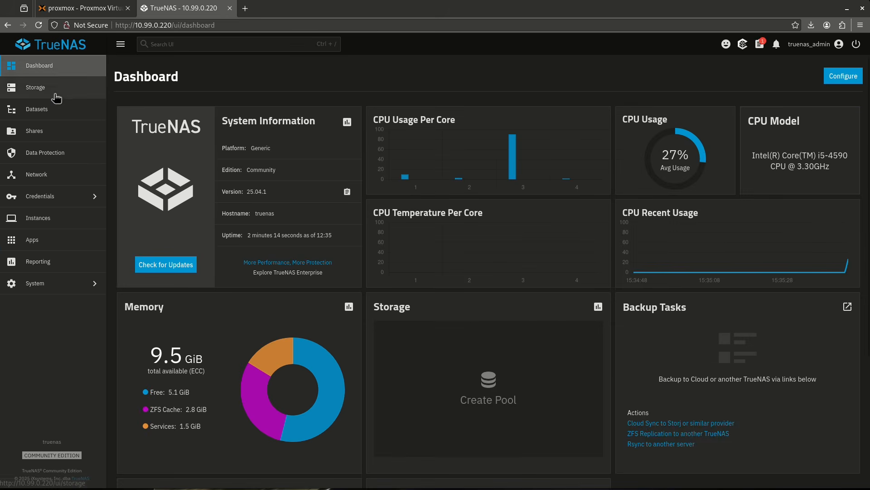
pyautogui.click(56, 97)
# - Back in Proxmox, add a 32 GiB SCSI hard disk on local-lvm to the truenas-test virtual machine
pyautogui.click(71, 12)
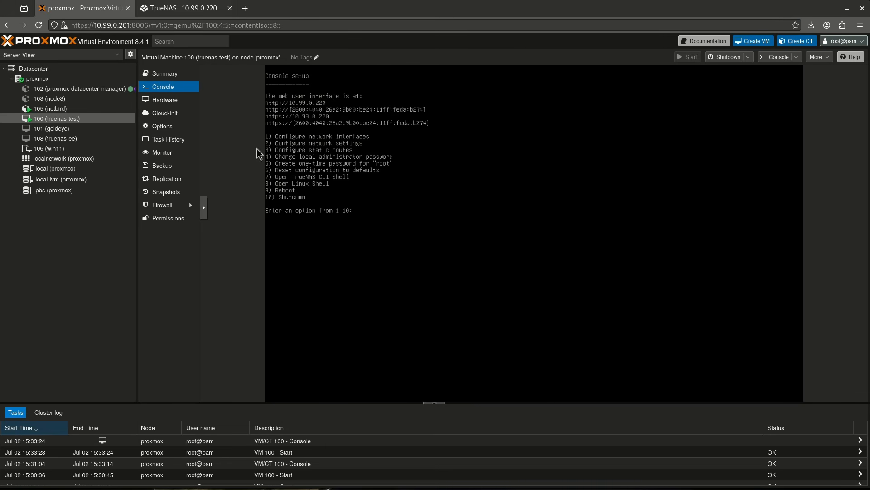
pyautogui.click(159, 99)
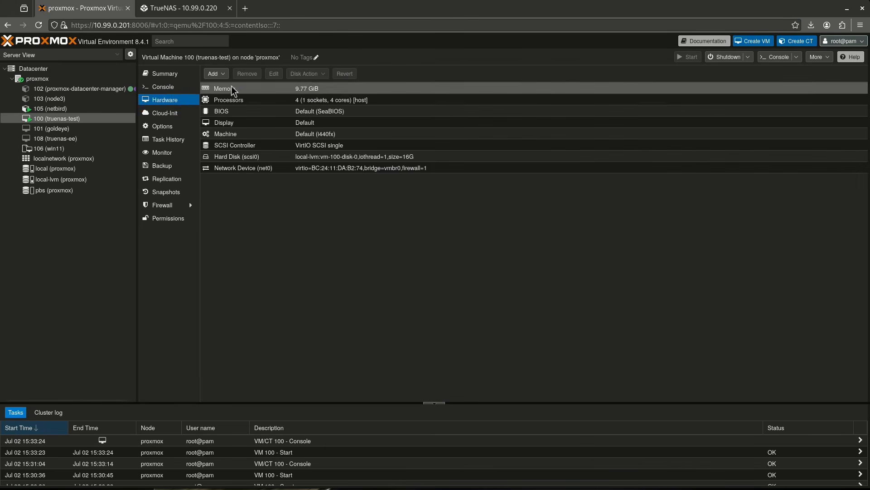
pyautogui.click(216, 73)
pyautogui.click(230, 85)
pyautogui.click(387, 271)
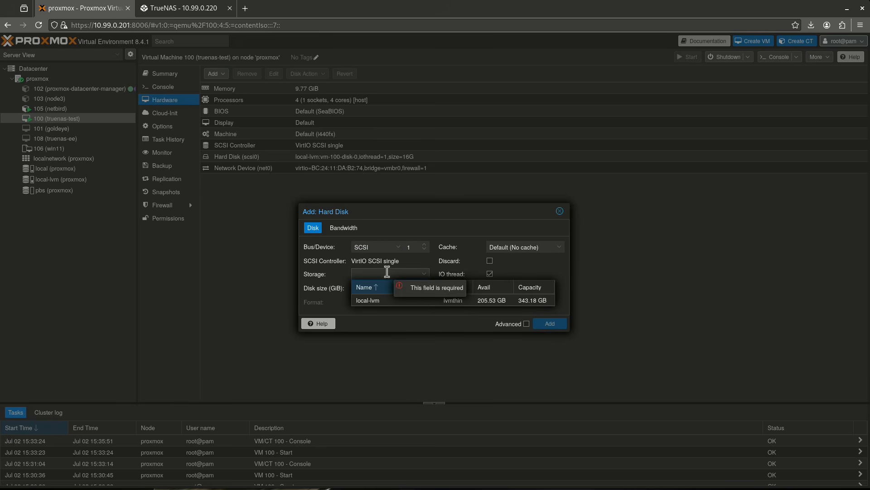
pyautogui.click(423, 297)
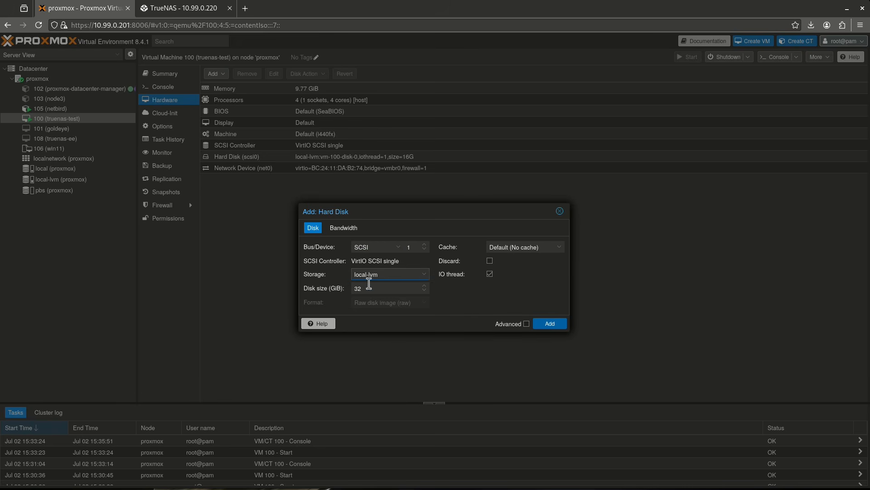
pyautogui.click(562, 323)
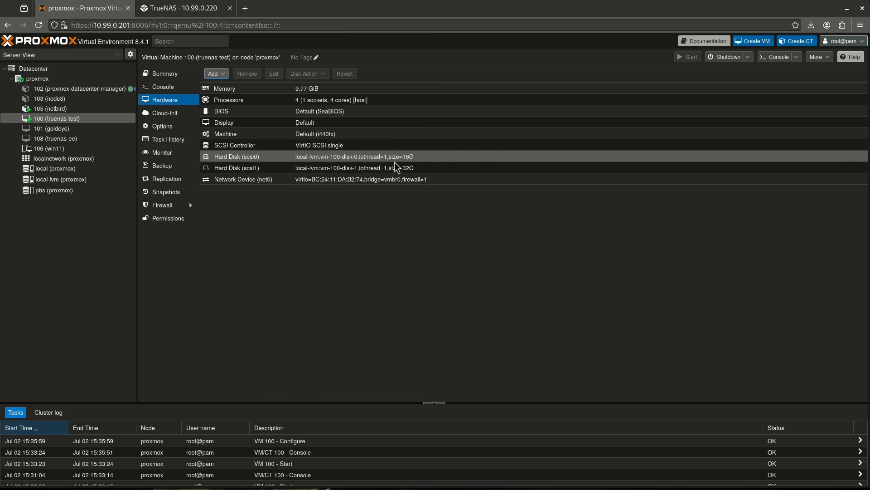
# - In the TrueNAS web interface, start creating an unencrypted storage pool named tank with the Stripe layout
pyautogui.click(187, 9)
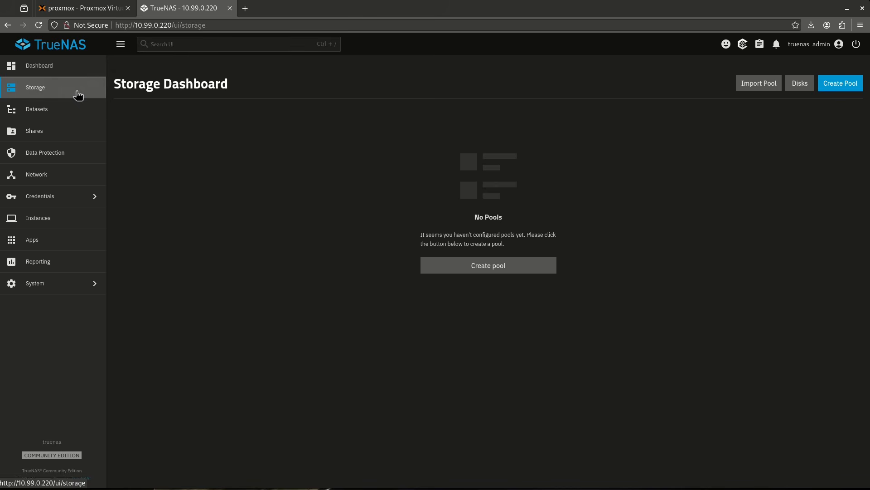
pyautogui.click(841, 84)
pyautogui.click(178, 163)
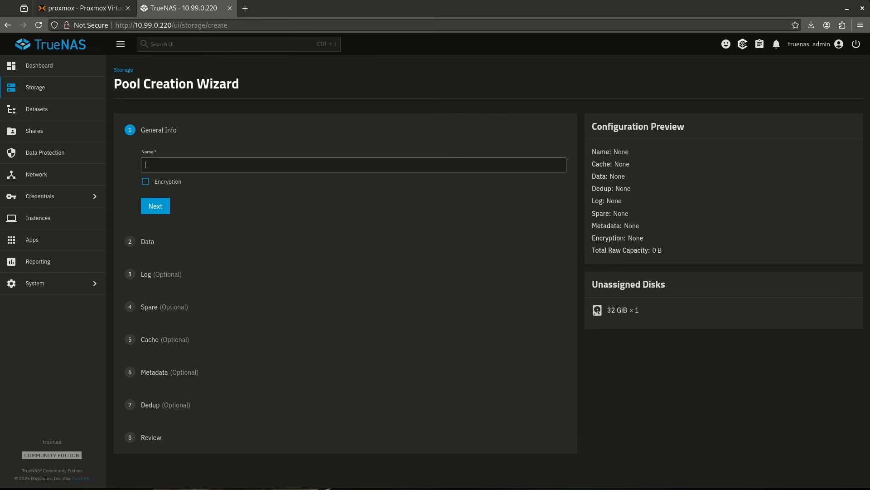
pyautogui.write('tank')
pyautogui.press('Return')
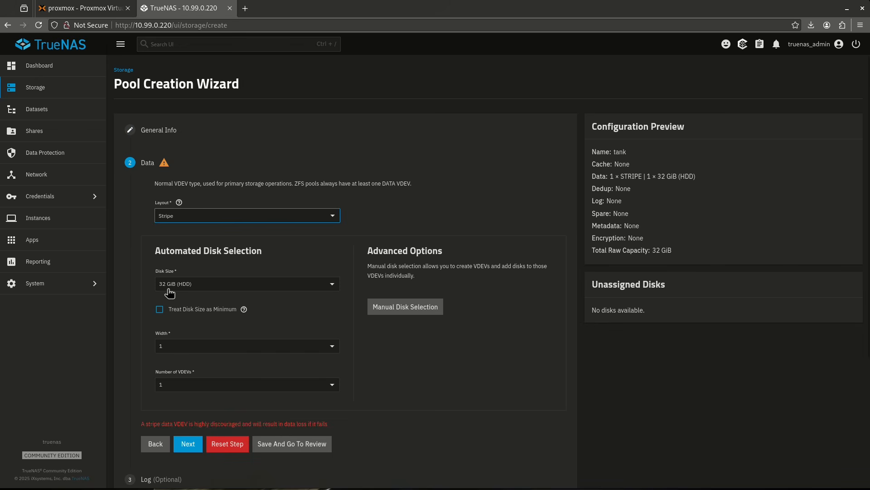
# - Review the tank pool configuration with its single 32 GiB stripe disk and create the pool
pyautogui.click(292, 443)
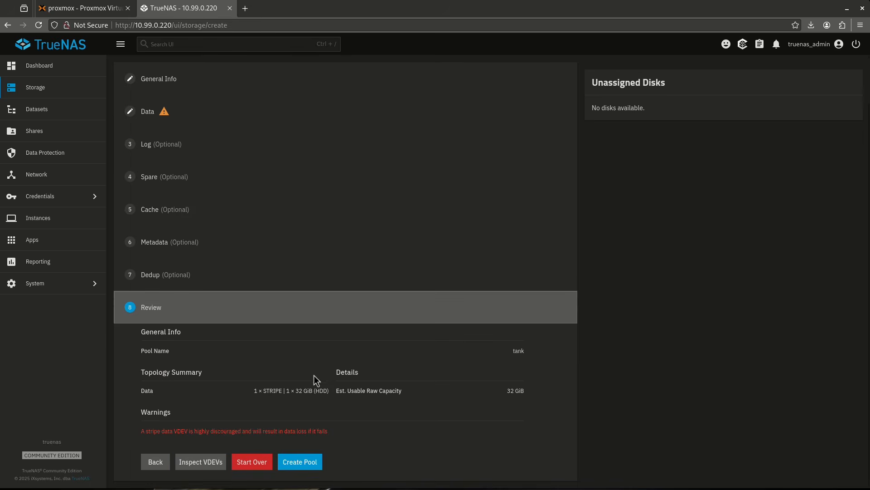
pyautogui.click(300, 462)
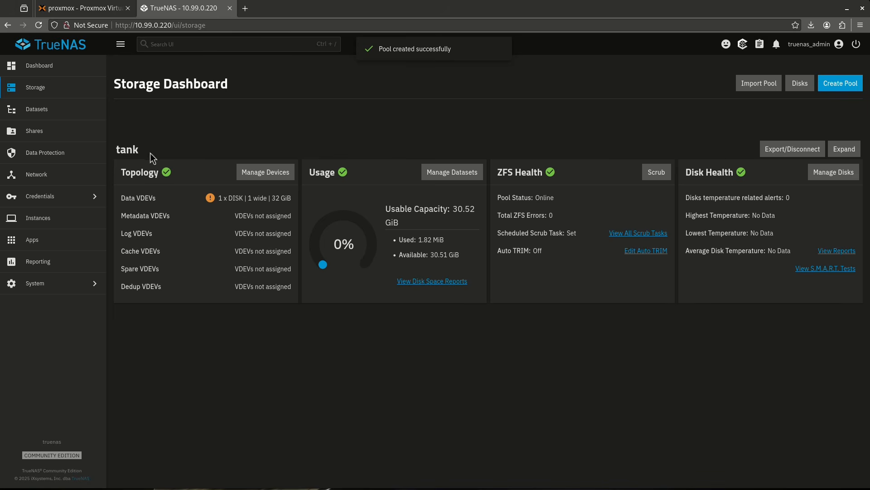
pyautogui.doubleClick(276, 198)
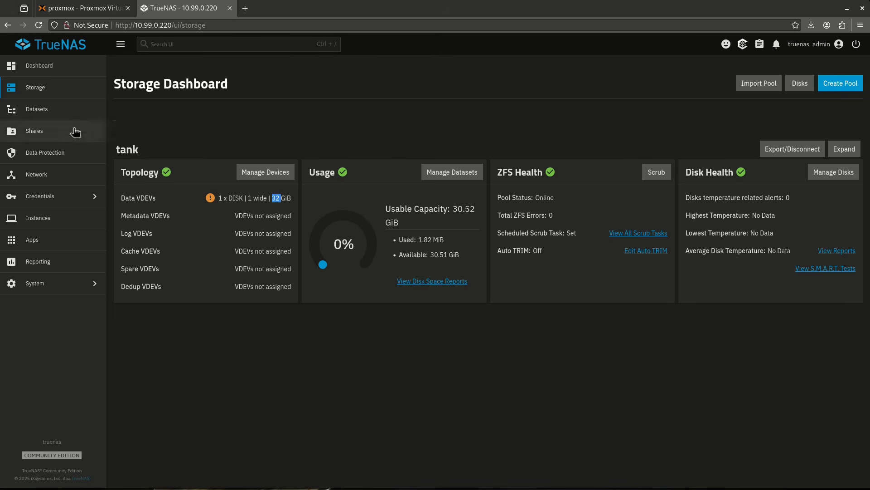
# - Look through the Apps and Instances pages of the TrueNAS web interface
pyautogui.click(60, 236)
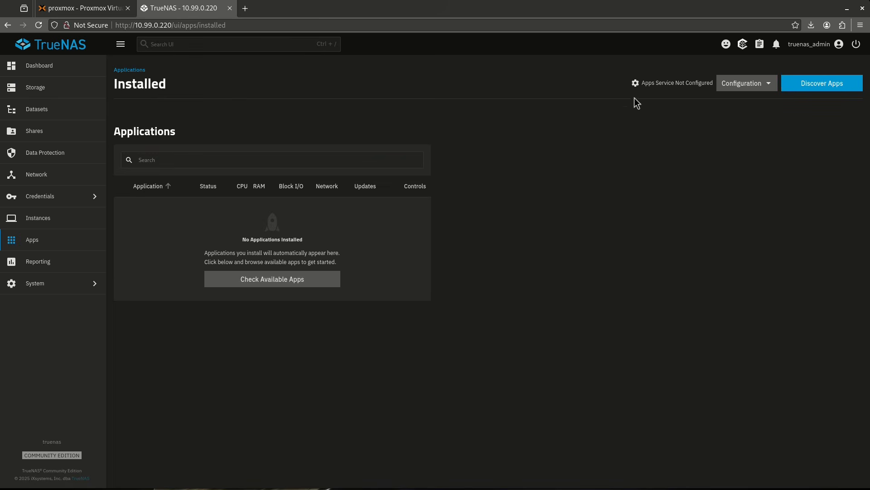
pyautogui.click(36, 219)
pyautogui.click(572, 301)
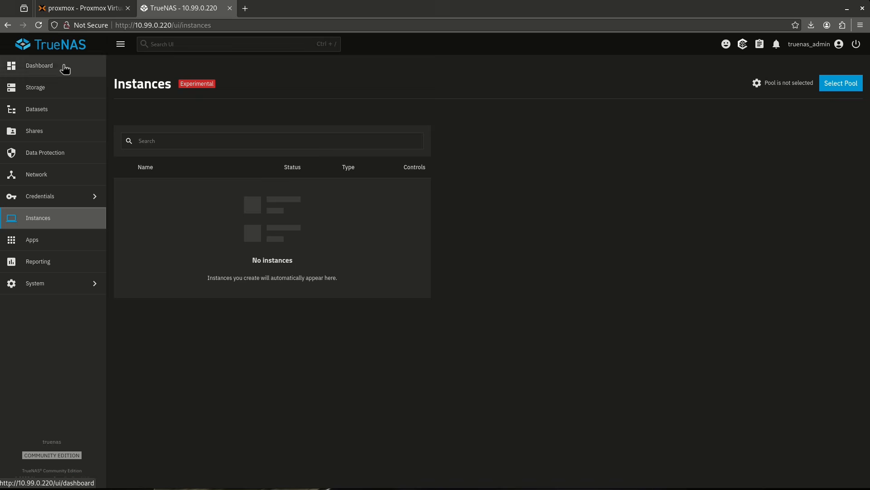
# - Switch to Proxmox and add another 32 GiB SCSI hard disk on local-lvm to the truenas-test virtual machine
pyautogui.click(81, 9)
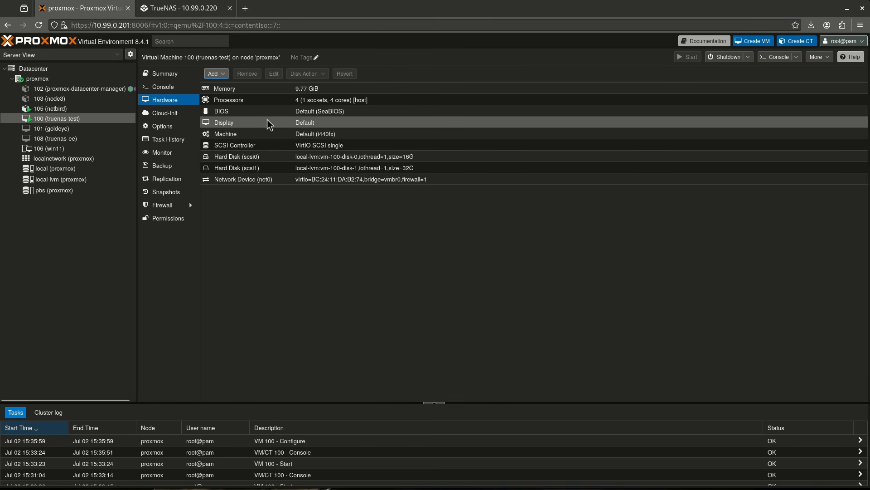
pyautogui.click(217, 74)
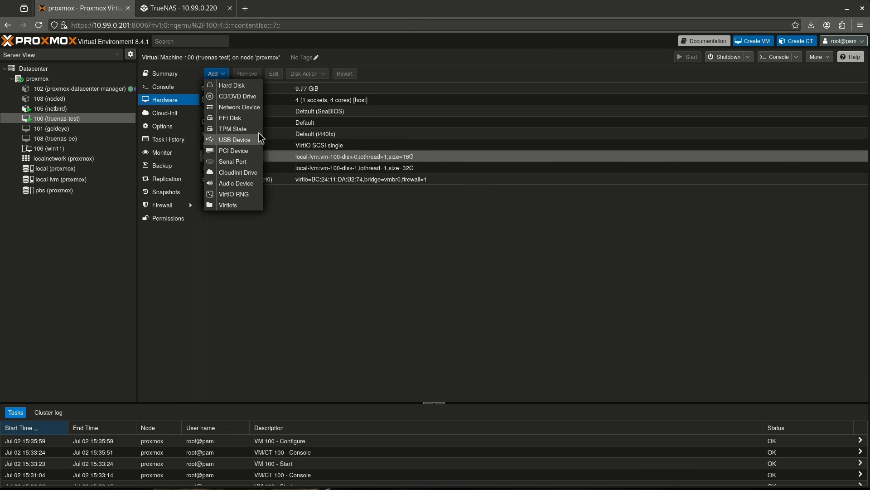
pyautogui.click(232, 85)
pyautogui.click(356, 274)
pyautogui.click(368, 301)
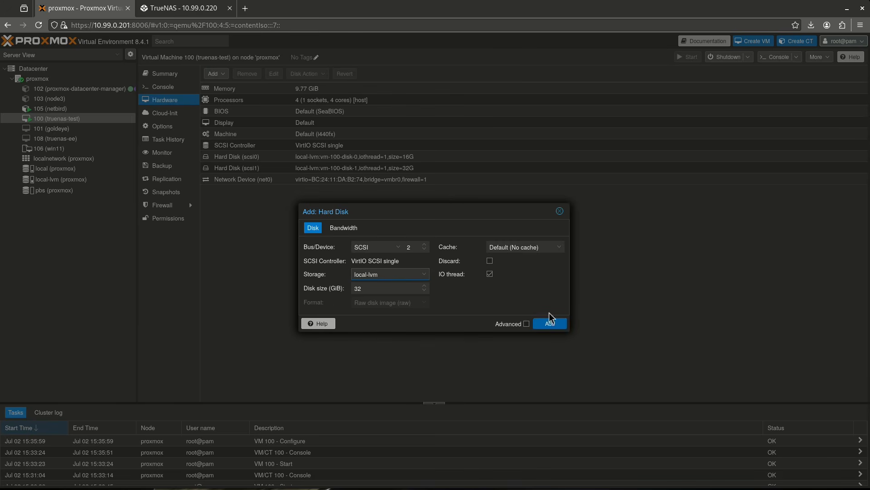
pyautogui.click(550, 323)
# - Back in TrueNAS, examine the unused disk on the Storage page and its options for adding it to a pool, and return to Proxmox
pyautogui.click(177, 9)
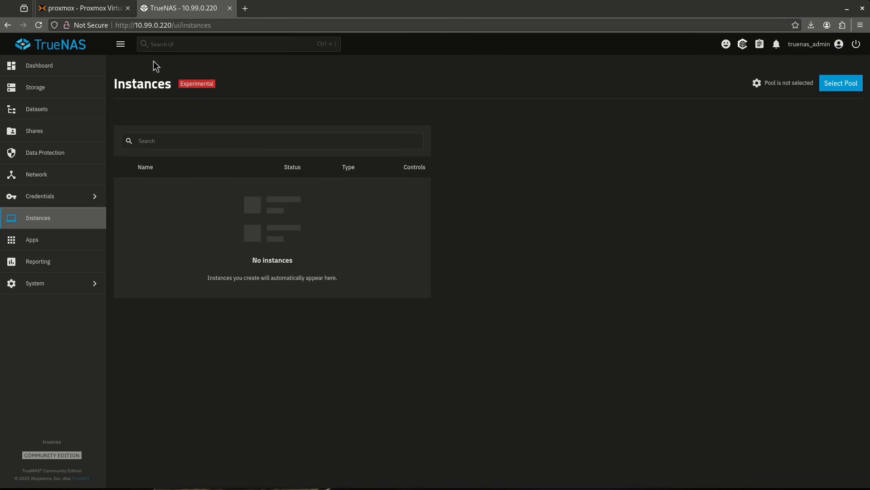
pyautogui.click(89, 88)
pyautogui.moveTo(121, 127); pyautogui.dragTo(175, 128)
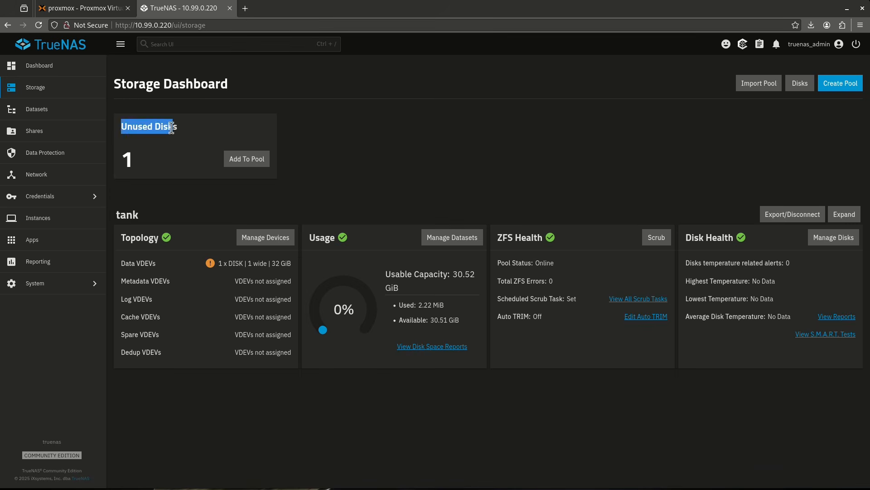
pyautogui.click(175, 128)
pyautogui.click(259, 167)
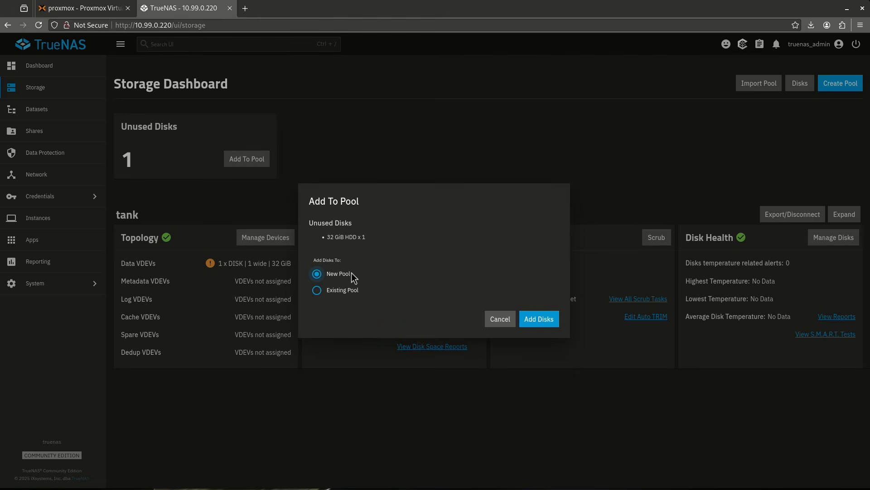
pyautogui.moveTo(358, 236); pyautogui.dragTo(341, 237)
pyautogui.hotkey('ctrl', 'pageup')
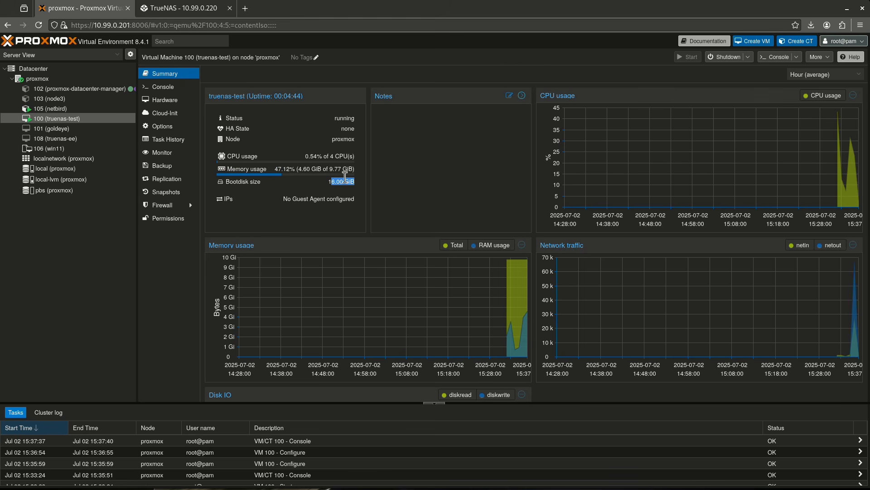